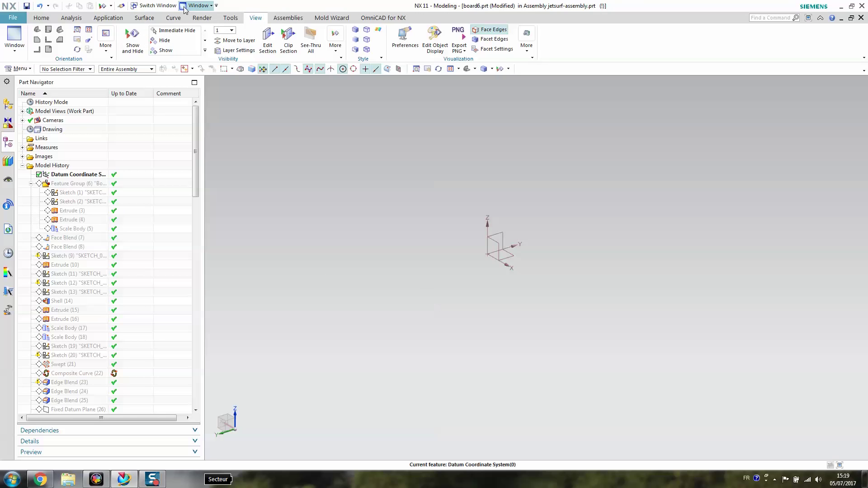
# Step: Show the raster images of the board and inspect them from several sides
pyautogui.click(133, 40)
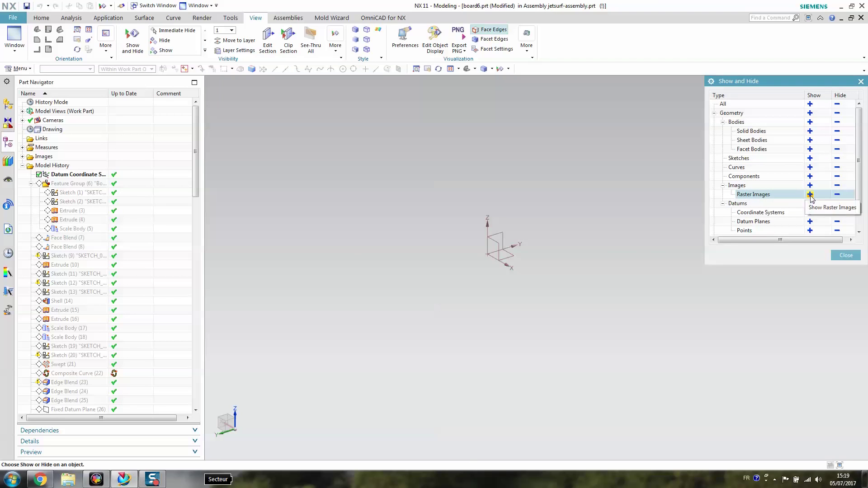
pyautogui.click(810, 196)
pyautogui.click(845, 256)
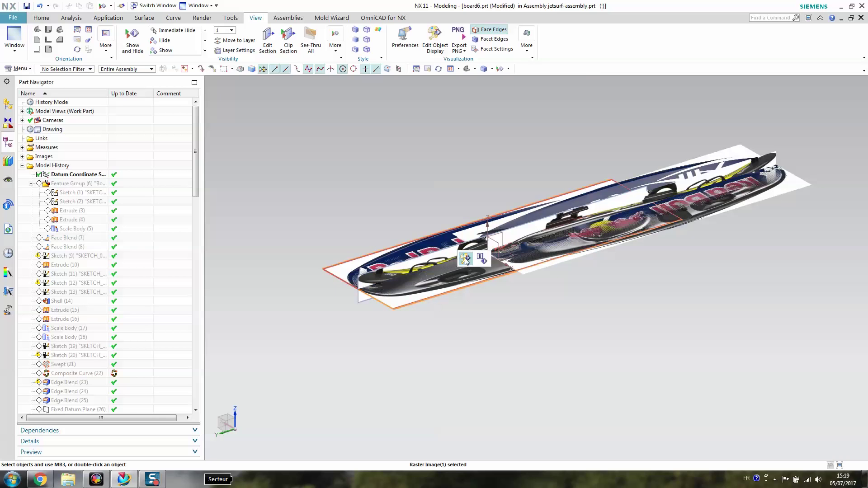
pyautogui.press('Escape')
pyautogui.moveTo(609, 312); pyautogui.dragTo(589, 345, button='middle')
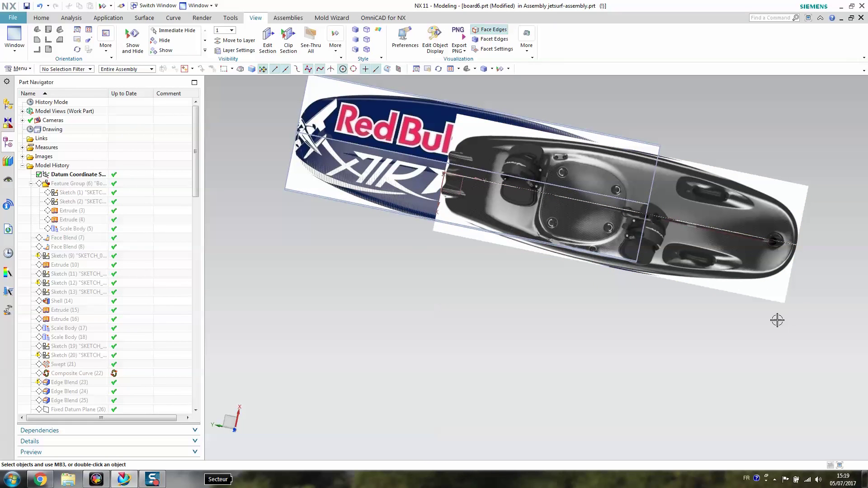
pyautogui.moveTo(627, 335); pyautogui.dragTo(242, 198, button='middle')
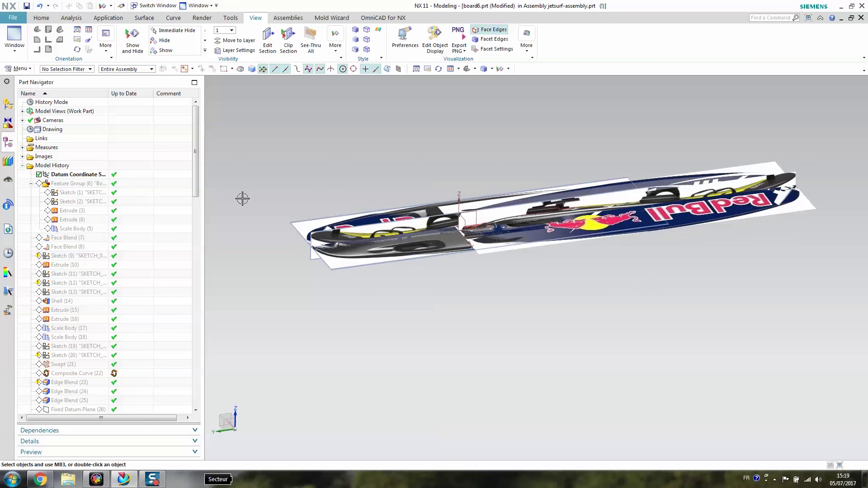
# Step: Roll the model history forward by making Sketch (2) in the feature group the current feature
pyautogui.rightClick(77, 202)
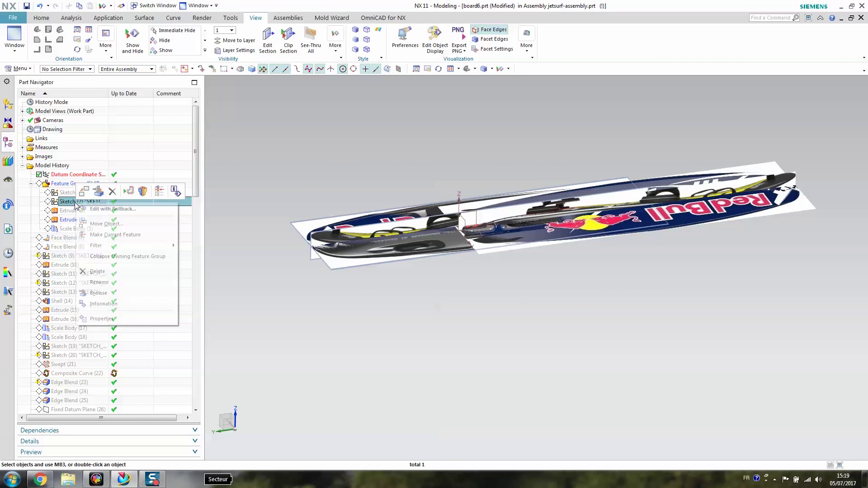
pyautogui.click(120, 234)
pyautogui.click(435, 257)
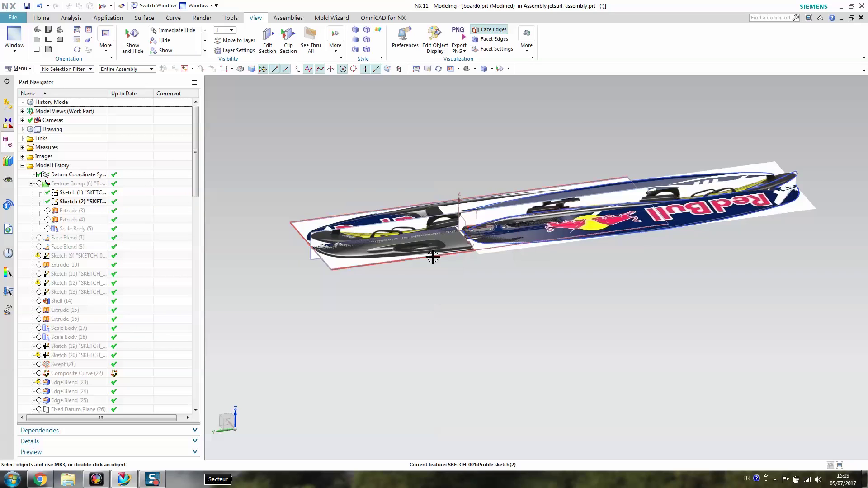
# Step: Open Sketch (1) and Sketch (2) in turn to examine the board outline and side profile against the images, closing each without edits
pyautogui.press('F8')
pyautogui.doubleClick(70, 194)
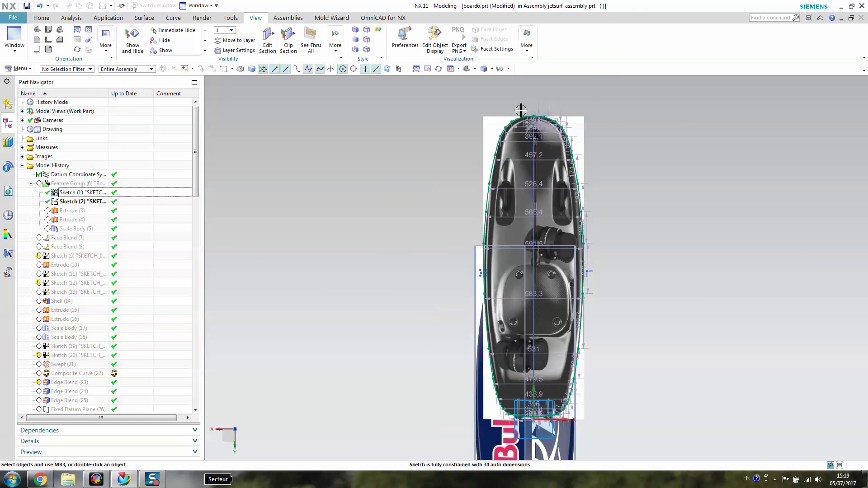
pyautogui.scroll(5, 458, 299)
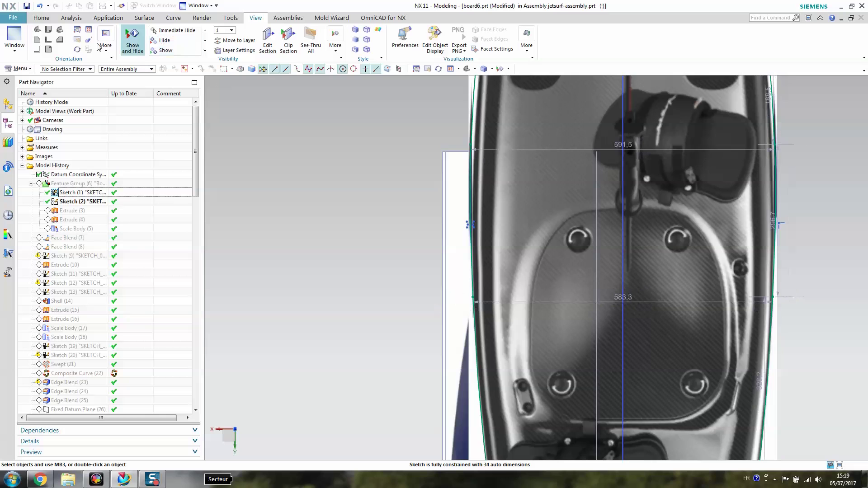
pyautogui.scroll(-5, 500, 226)
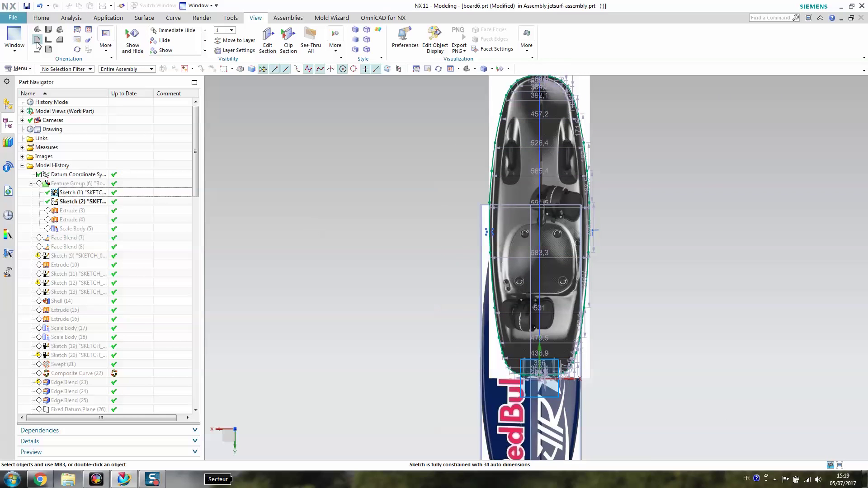
pyautogui.click(830, 466)
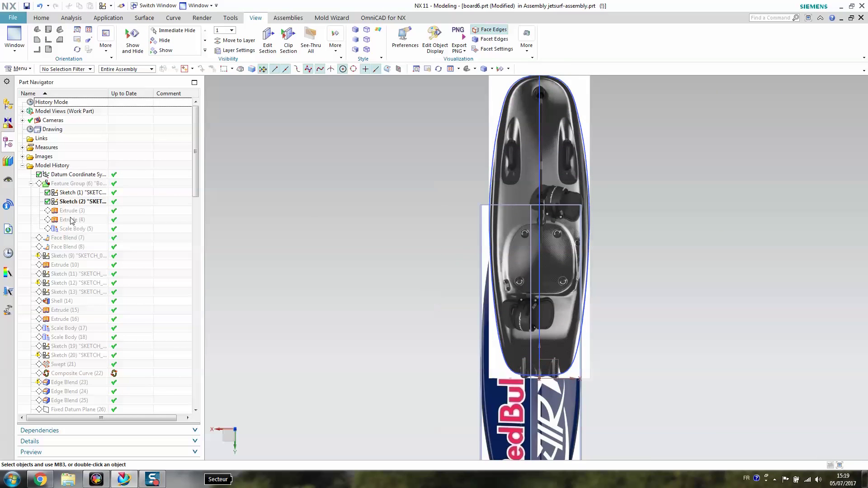
pyautogui.doubleClick(79, 202)
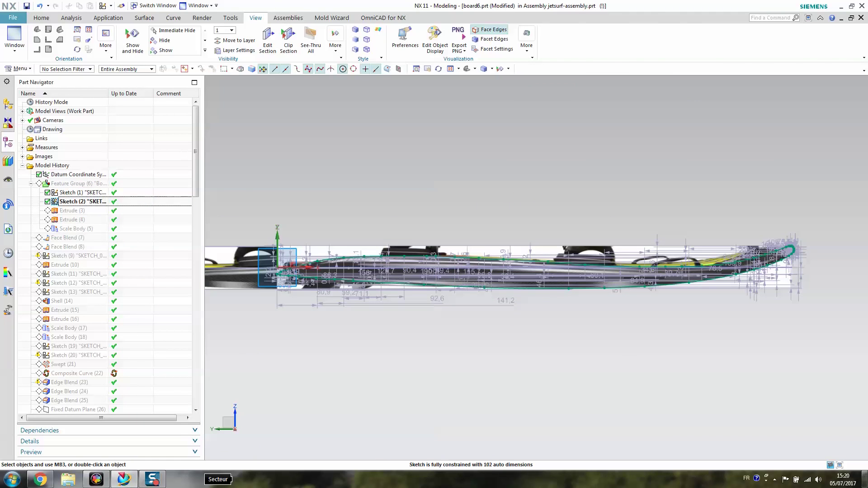
pyautogui.click(830, 465)
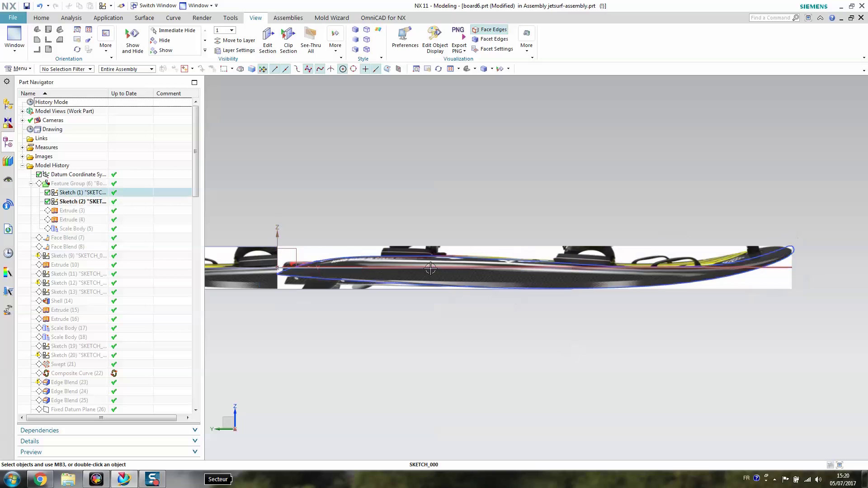
# Step: Make Extrude (3) the current feature to bring back the extruded board outline
pyautogui.rightClick(72, 210)
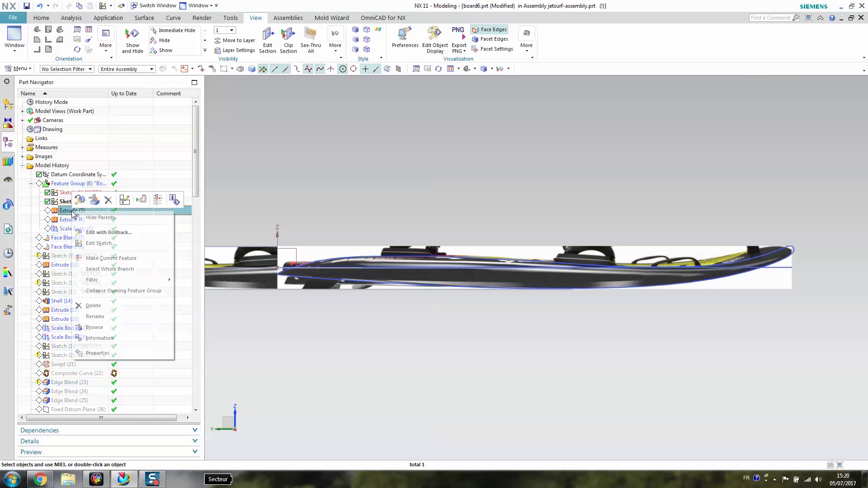
pyautogui.click(115, 258)
pyautogui.moveTo(420, 333); pyautogui.dragTo(446, 368, button='middle')
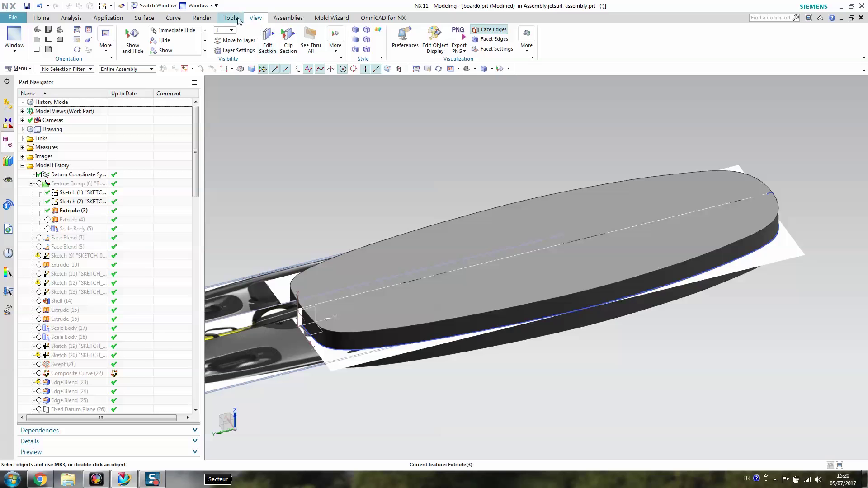
# Step: Hide the raster images and inspect the extruded board body on its own
pyautogui.click(132, 41)
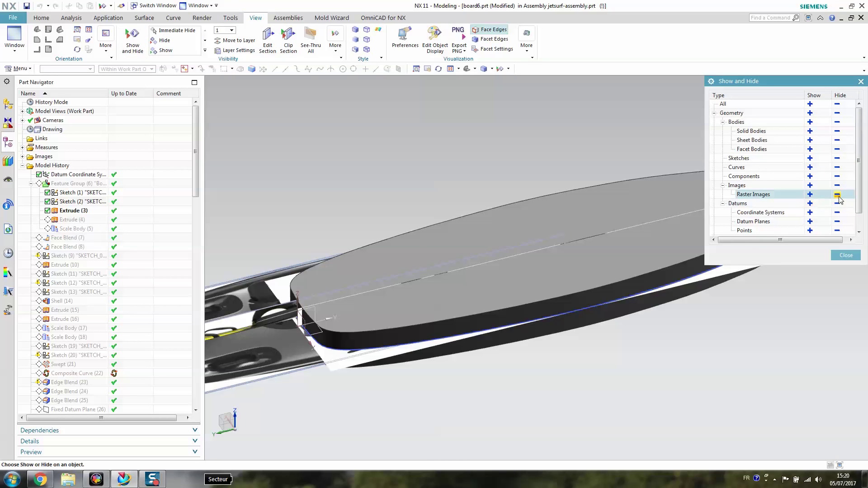
pyautogui.click(838, 195)
pyautogui.click(846, 256)
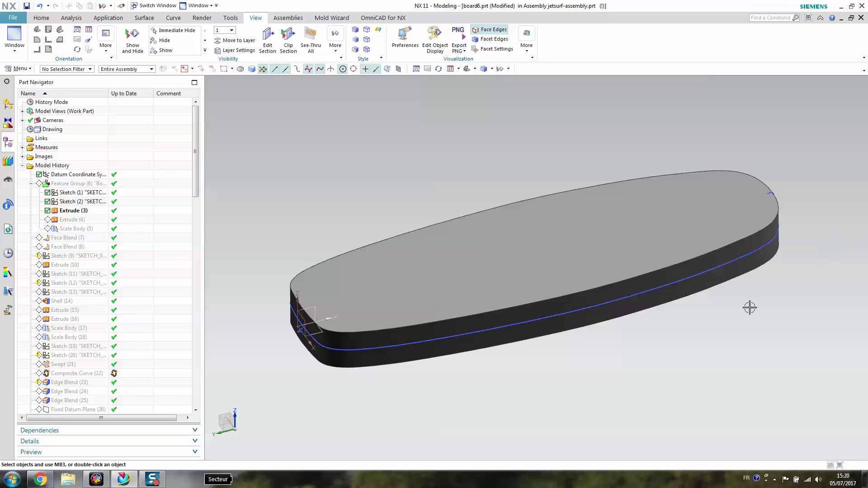
pyautogui.moveTo(599, 368); pyautogui.dragTo(613, 339, button='middle')
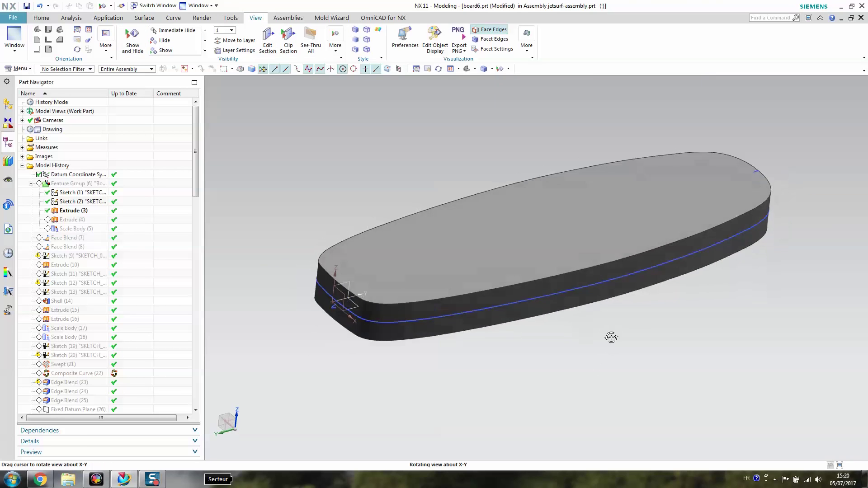
pyautogui.scroll(-2, 640, 365)
pyautogui.moveTo(639, 366)
pyautogui.mouseDown(button='middle')
pyautogui.moveTo(624, 354)
pyautogui.moveTo(637, 355)
pyautogui.mouseUp(button='middle')
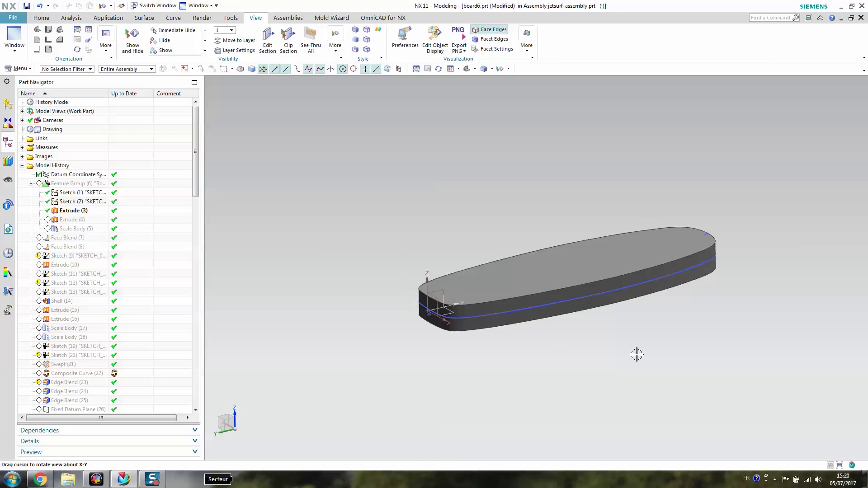
# Step: Make Extrude (4) the current feature and highlight it in the model to examine its shape
pyautogui.click(75, 221)
pyautogui.rightClick(77, 220)
pyautogui.click(121, 272)
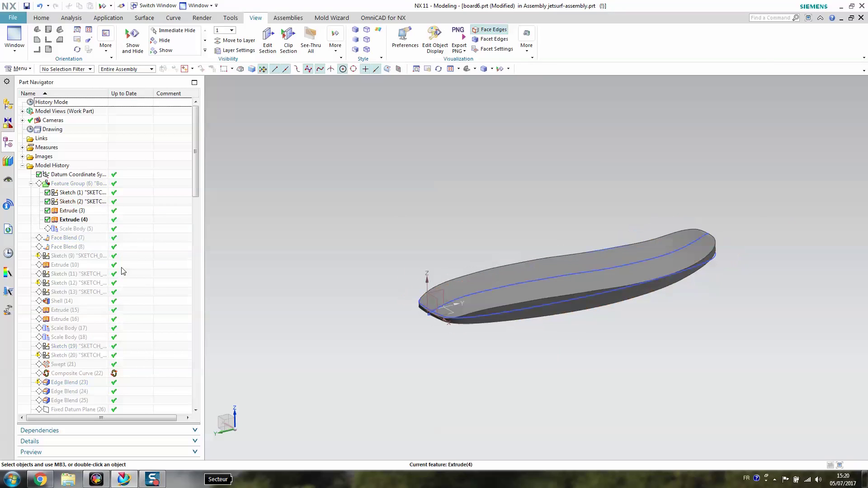
pyautogui.click(74, 221)
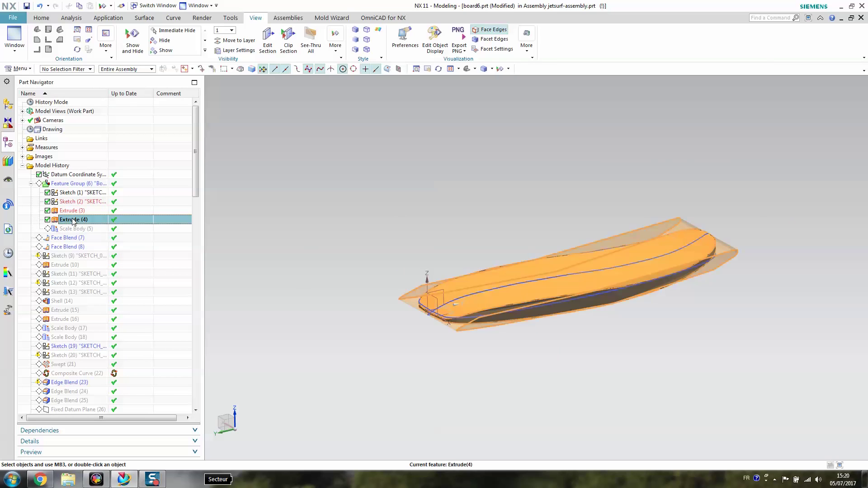
pyautogui.scroll(2, 547, 338)
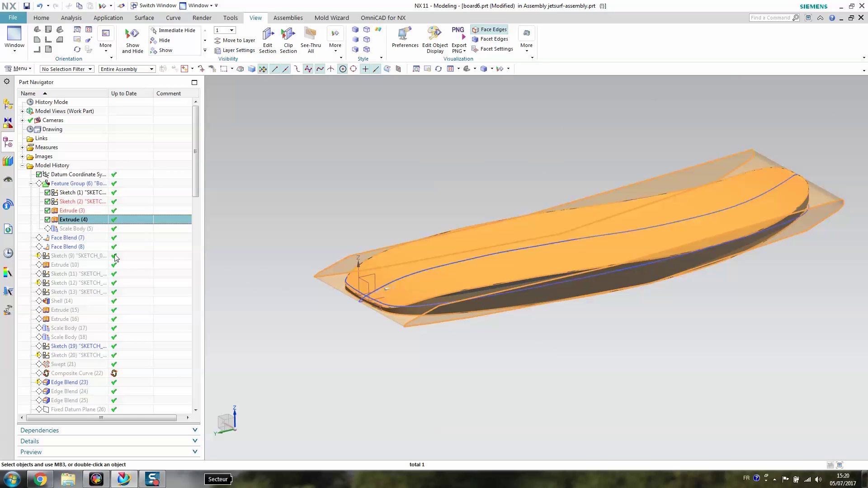
# Step: Advance the model history to Scale Body (5) by making it the current feature
pyautogui.click(65, 229)
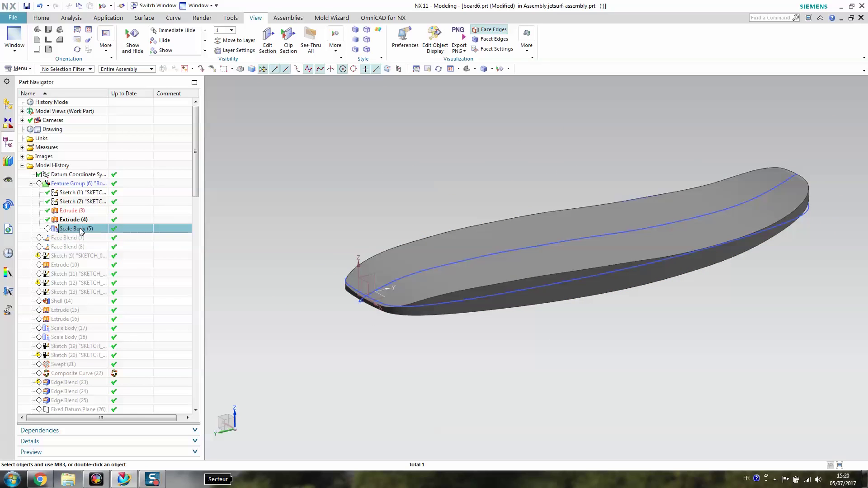
pyautogui.rightClick(73, 230)
pyautogui.click(128, 275)
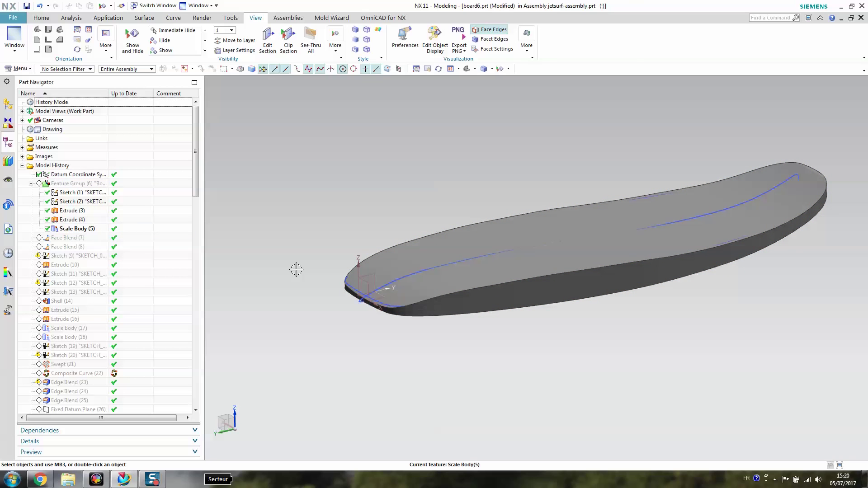
# Step: Make Face Blend (8) the current feature and inspect the rounded board edges
pyautogui.click(65, 247)
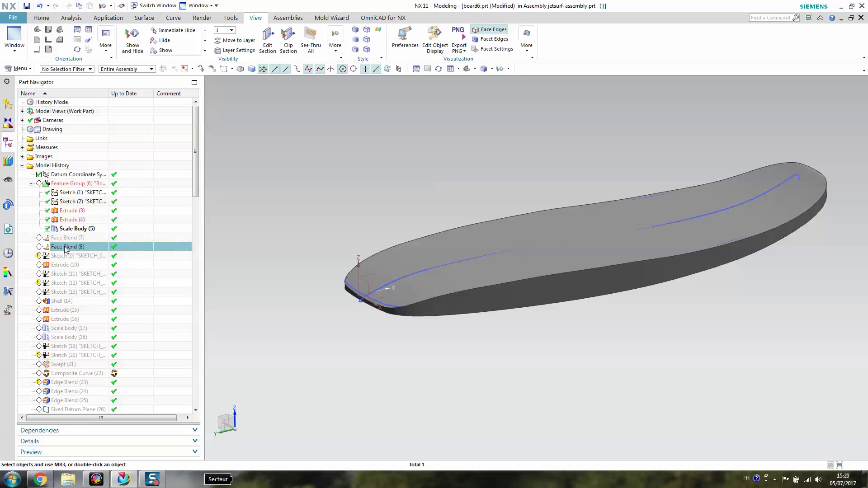
pyautogui.rightClick(70, 253)
pyautogui.click(123, 289)
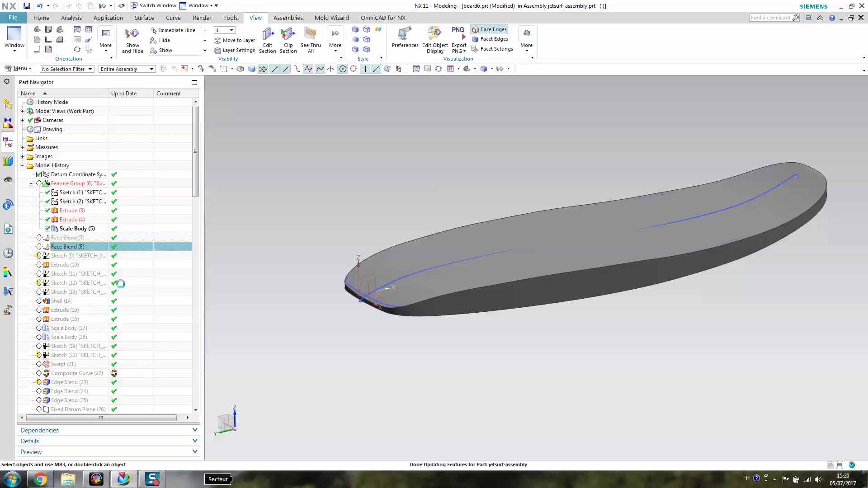
pyautogui.moveTo(587, 390); pyautogui.dragTo(553, 414, button='middle')
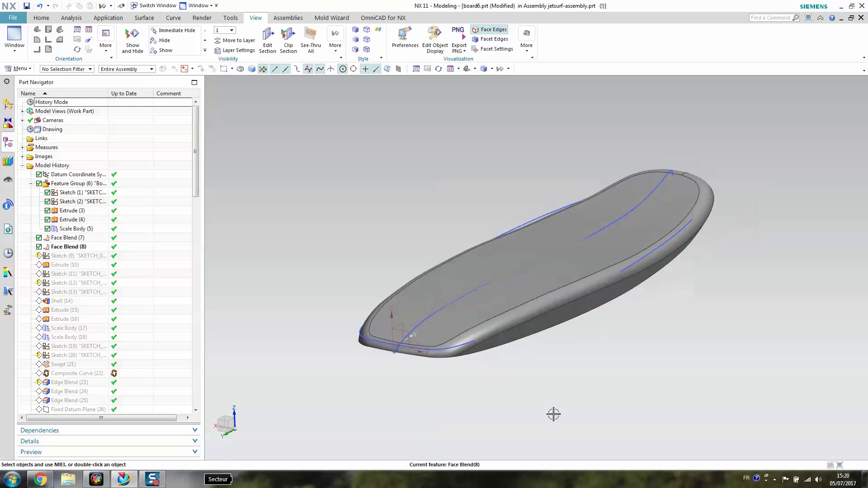
pyautogui.moveTo(591, 367)
pyautogui.mouseDown(button='middle')
pyautogui.moveTo(577, 349)
pyautogui.moveTo(577, 368)
pyautogui.moveTo(585, 365)
pyautogui.mouseUp(button='middle')
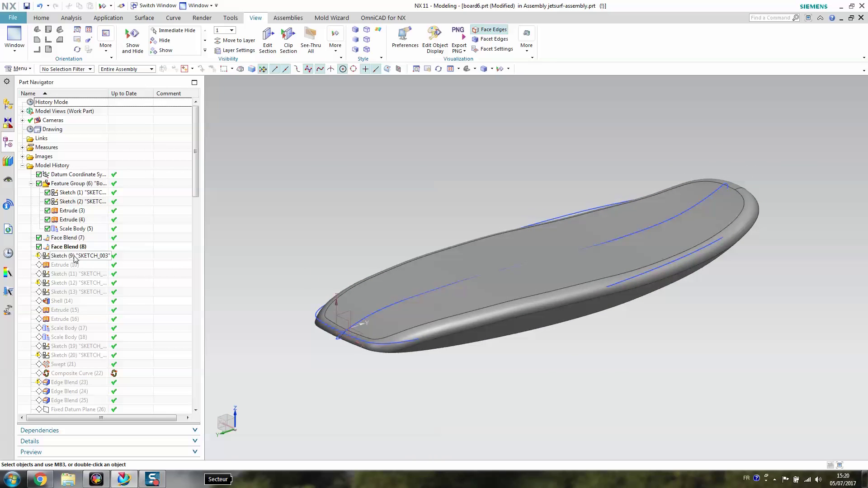
# Step: Advance the model history to Sketch (9) and on to Extrude (10), making each the current feature
pyautogui.rightClick(74, 258)
pyautogui.click(121, 289)
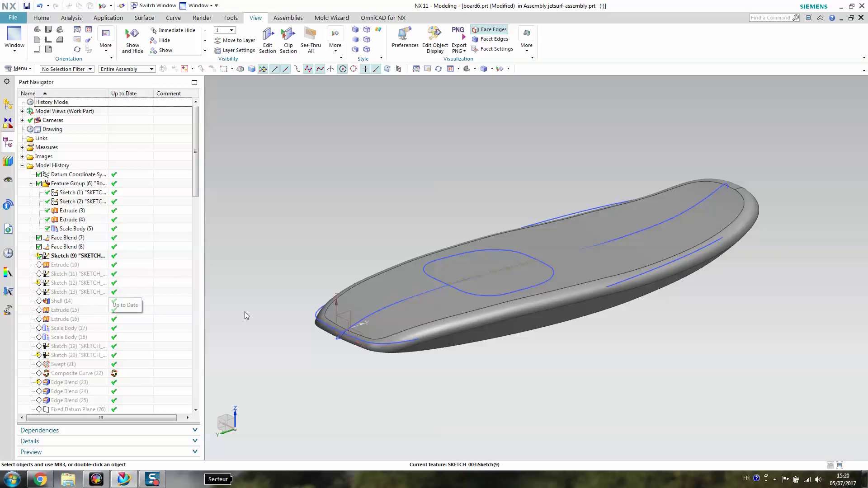
pyautogui.moveTo(517, 372); pyautogui.dragTo(547, 299, button='middle')
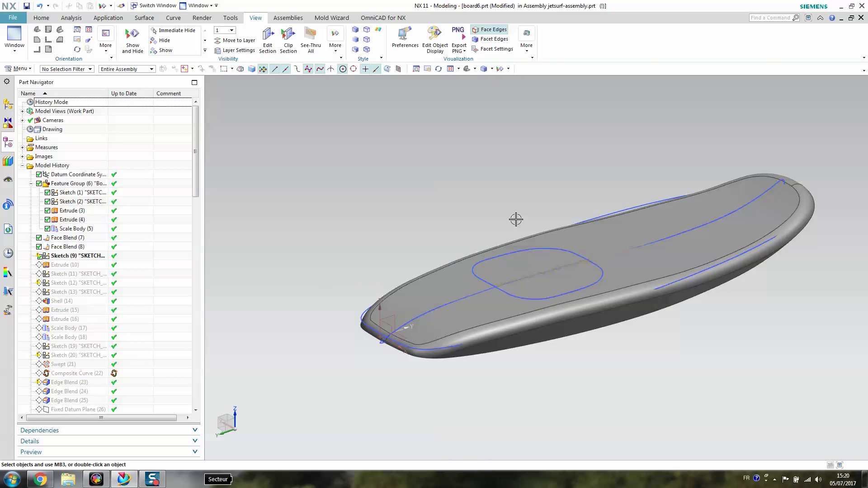
pyautogui.click(72, 267)
pyautogui.rightClick(72, 267)
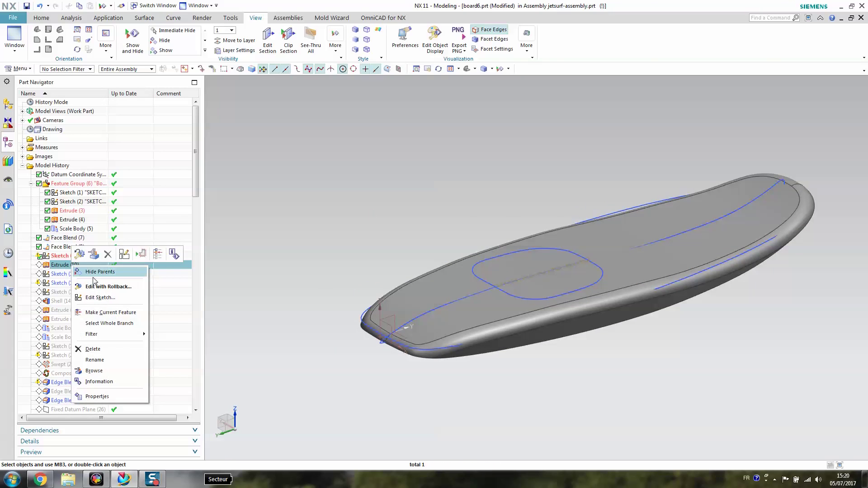
pyautogui.click(114, 312)
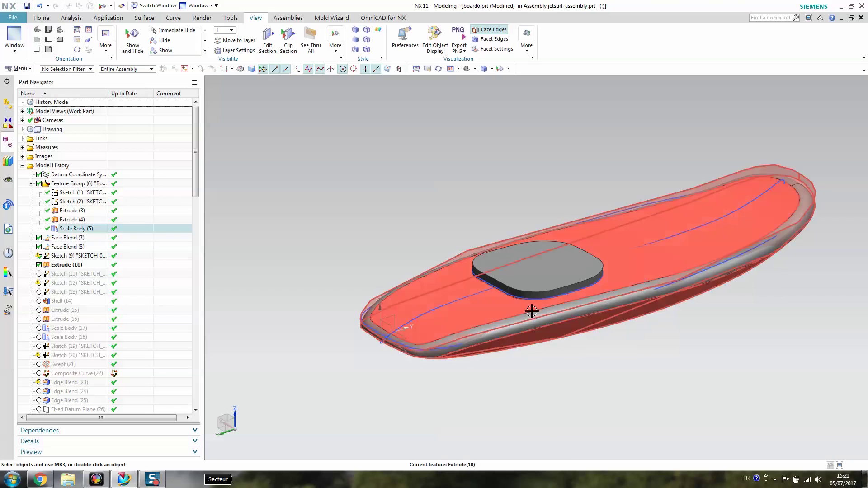
# Step: Advance the model history to Sketch (11) and on to Sketch (13), making each the current feature
pyautogui.rightClick(82, 277)
pyautogui.click(115, 321)
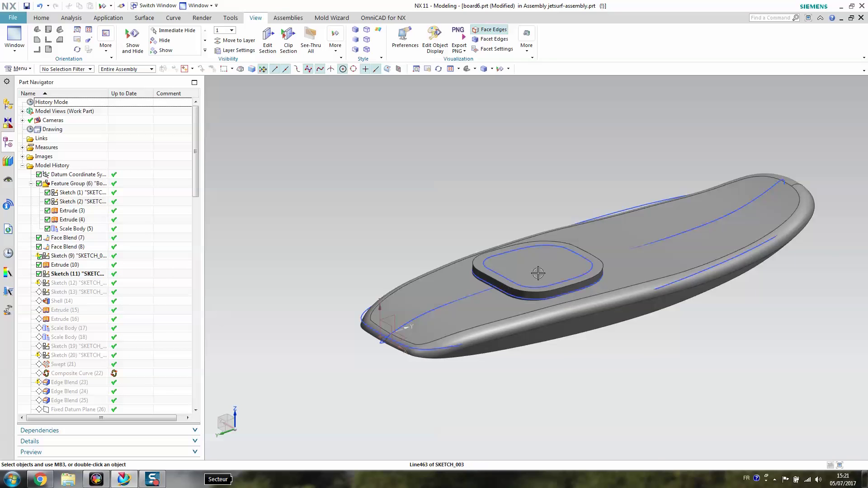
pyautogui.scroll(4, 538, 273)
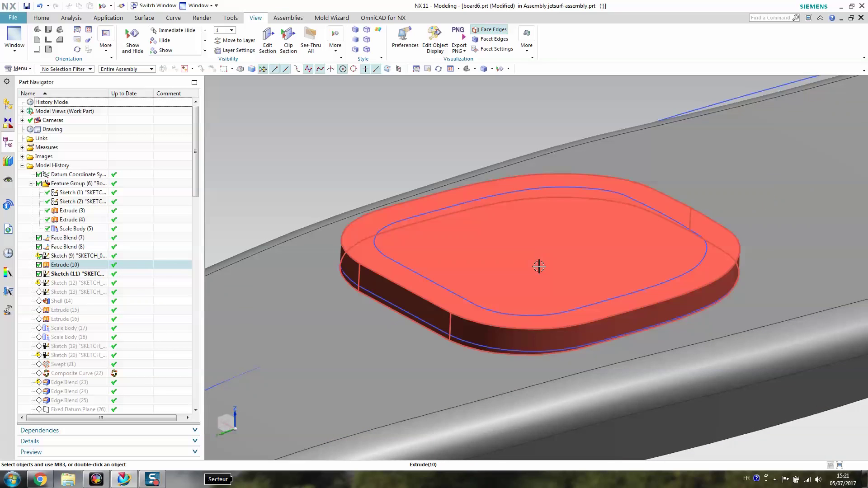
pyautogui.rightClick(66, 296)
pyautogui.click(100, 339)
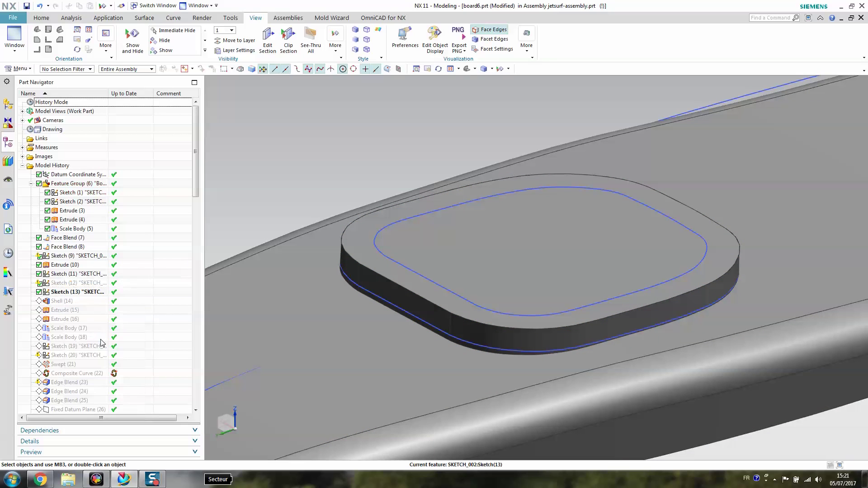
pyautogui.scroll(-4, 309, 308)
# Step: Make Shell (14) the current feature and inspect the hollow board in a clipped section view
pyautogui.rightClick(63, 301)
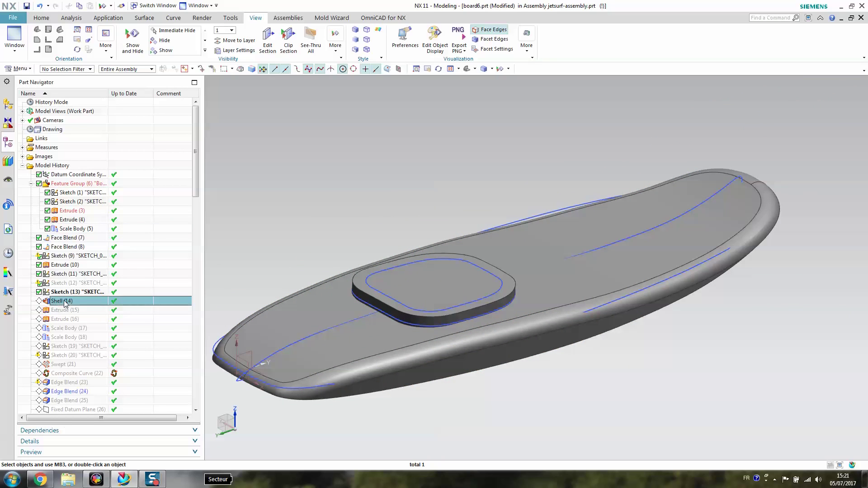
pyautogui.click(100, 340)
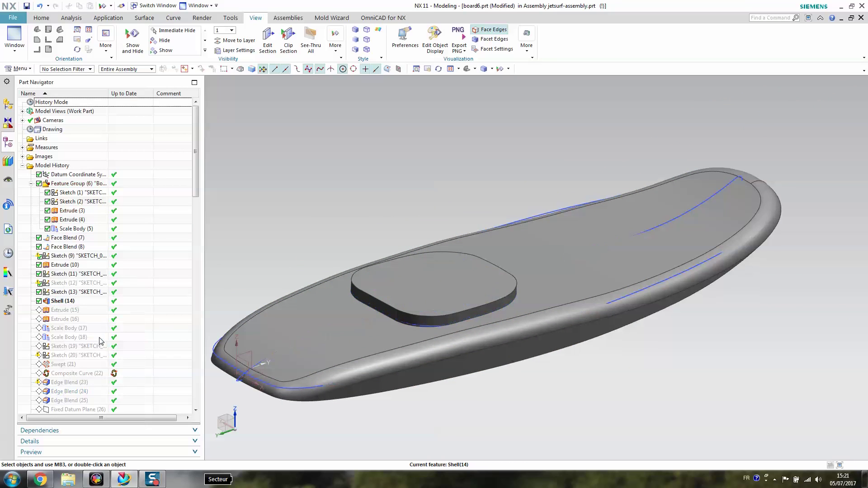
pyautogui.click(290, 45)
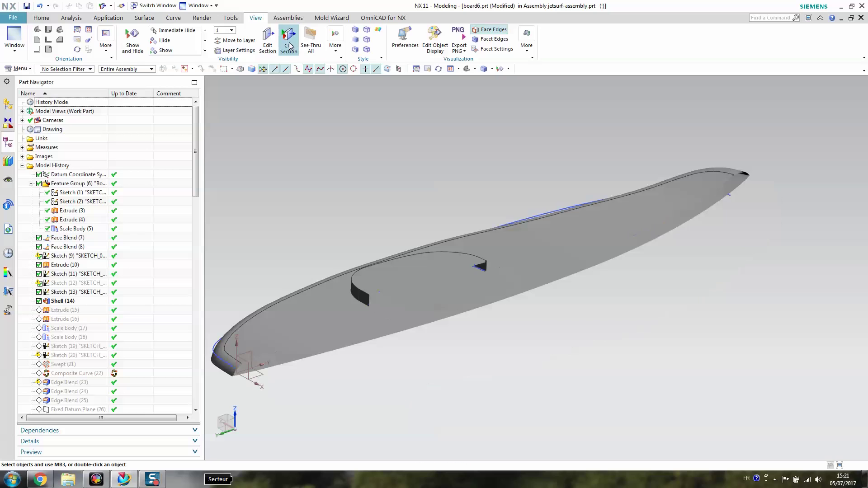
pyautogui.moveTo(492, 357); pyautogui.dragTo(436, 337, button='middle')
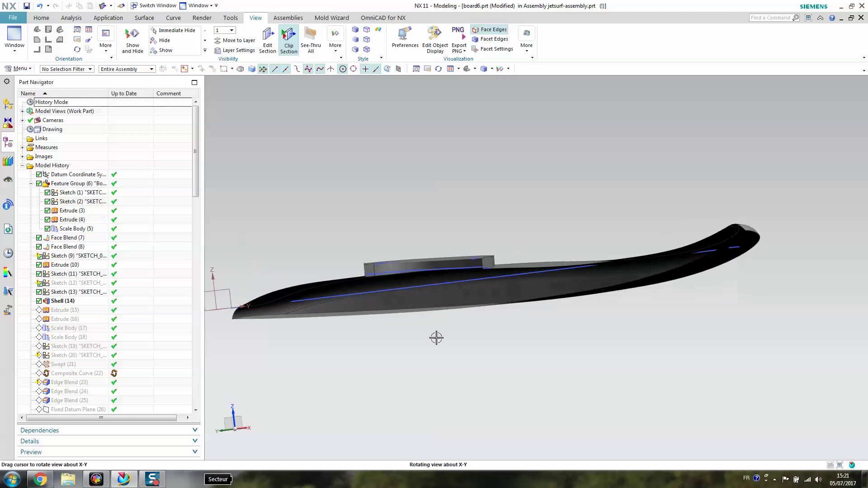
pyautogui.scroll(3, 383, 312)
pyautogui.scroll(1, 382, 313)
pyautogui.click(285, 42)
pyautogui.click(286, 41)
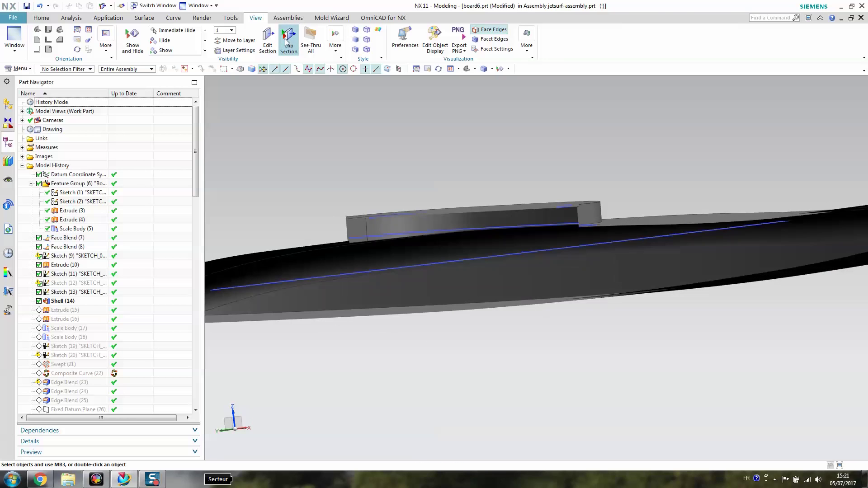
# Step: Roll the model history back to Sketch (13) and advance it to Extrude (16) as the current feature
pyautogui.rightClick(66, 294)
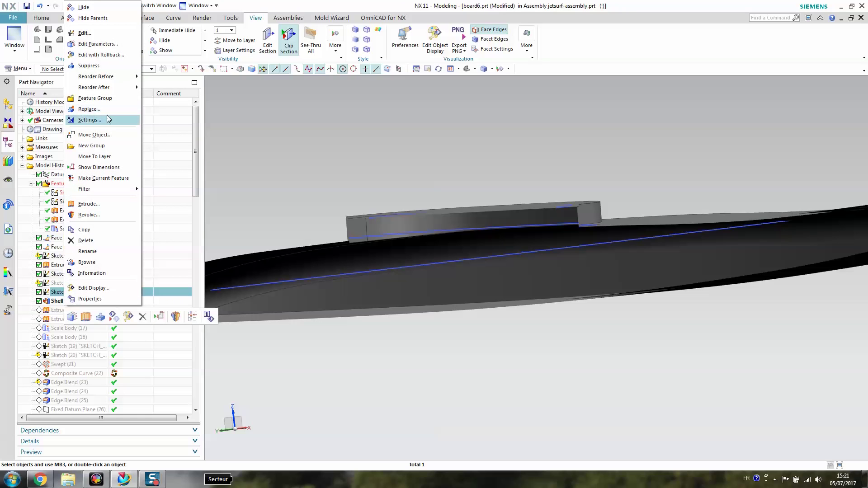
pyautogui.click(100, 179)
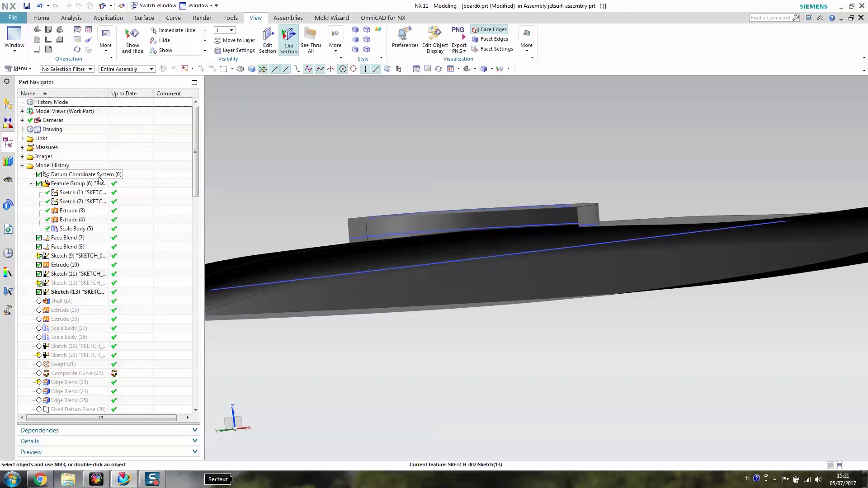
pyautogui.click(63, 301)
pyautogui.rightClick(65, 320)
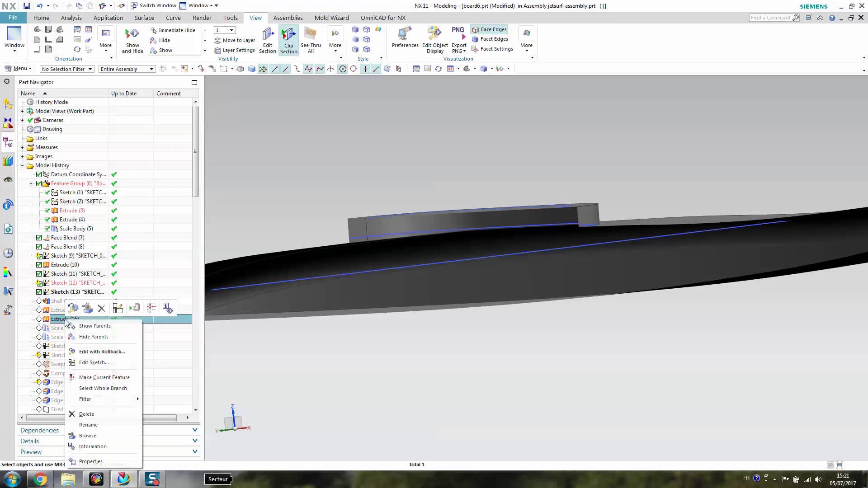
pyautogui.click(106, 378)
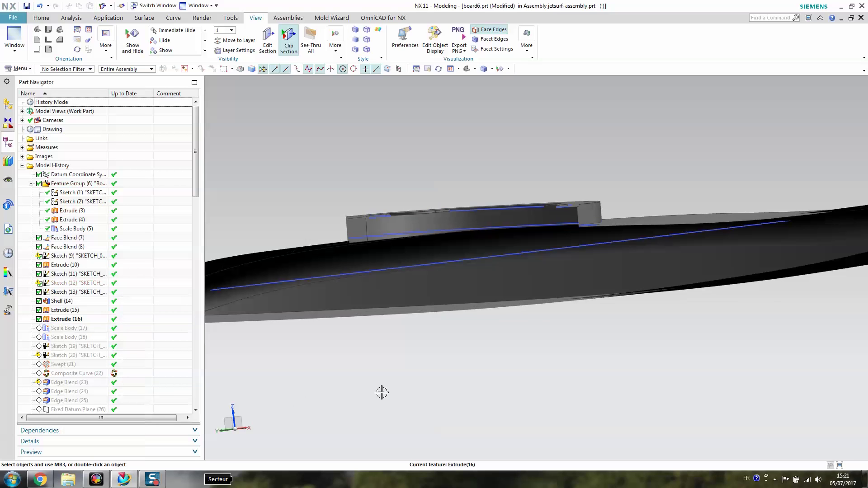
# Step: Fit the whole board in view, turn off section clipping and inspect the hatch opening with its screw holes
pyautogui.hotkey('ctrl', 'f')
pyautogui.moveTo(382, 382); pyautogui.dragTo(374, 245, button='middle')
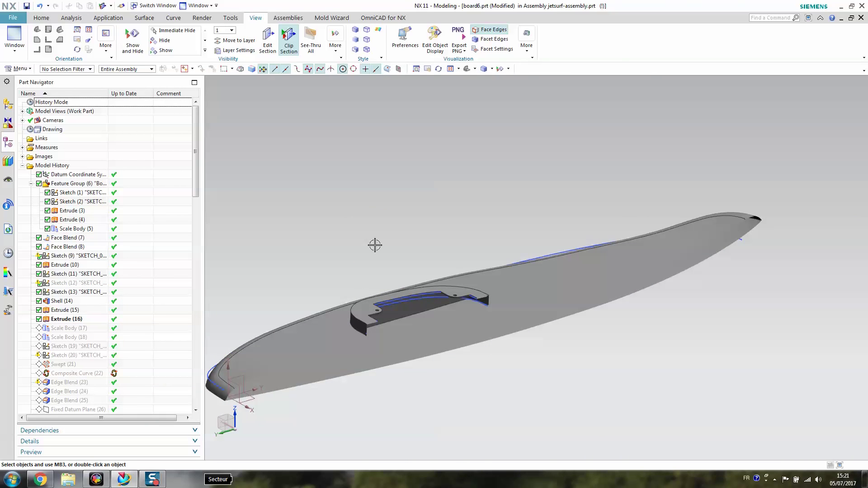
pyautogui.click(285, 38)
pyautogui.moveTo(397, 186); pyautogui.dragTo(553, 394, button='middle')
pyautogui.scroll(5, 479, 190)
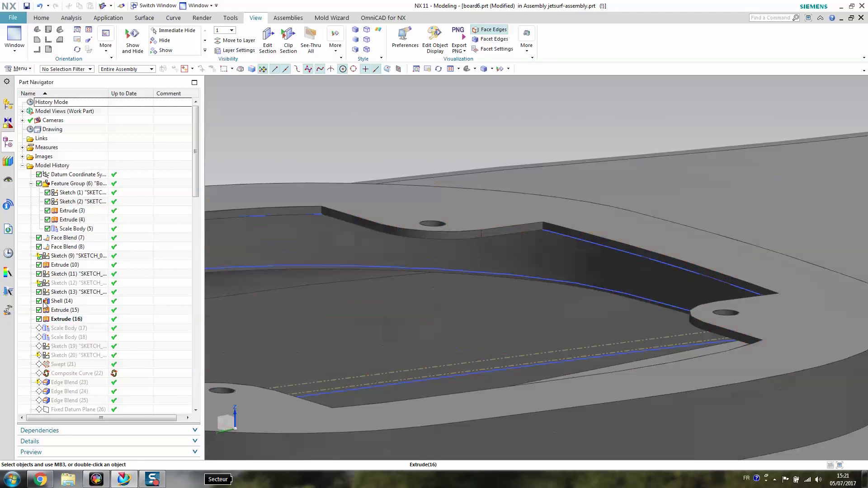
# Step: Open the Shell (14) feature to review its thickness and accept its settings
pyautogui.doubleClick(62, 301)
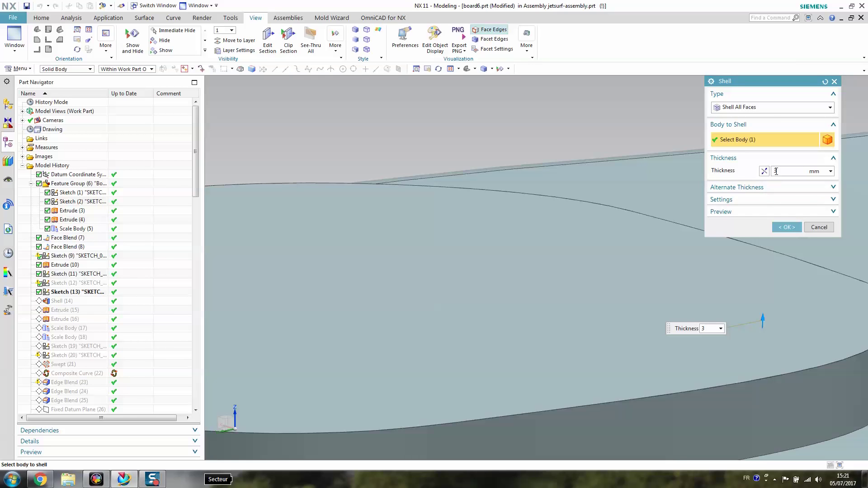
pyautogui.click(787, 227)
pyautogui.scroll(-6, 517, 288)
pyautogui.moveTo(517, 288)
pyautogui.mouseDown(button='middle')
pyautogui.moveTo(560, 267)
pyautogui.moveTo(604, 304)
pyautogui.moveTo(545, 293)
pyautogui.moveTo(564, 305)
pyautogui.mouseUp(button='middle')
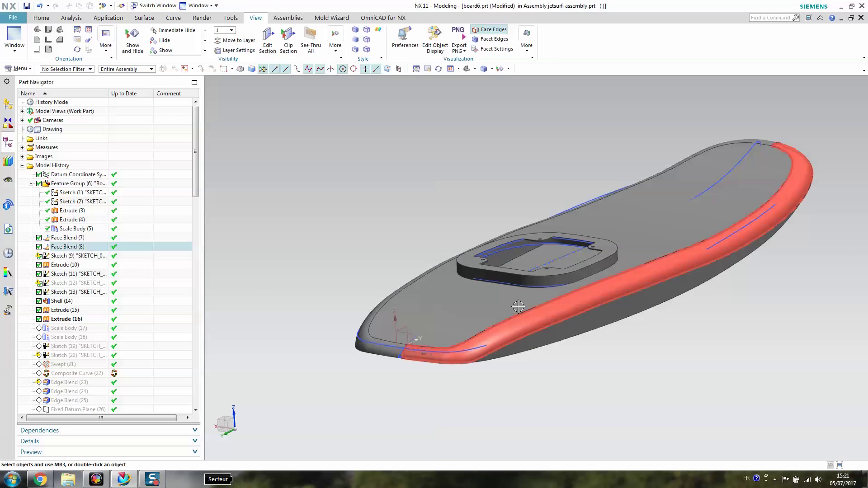
# Step: Make Scale Body (18) the current feature and inspect the scaled board
pyautogui.rightClick(71, 340)
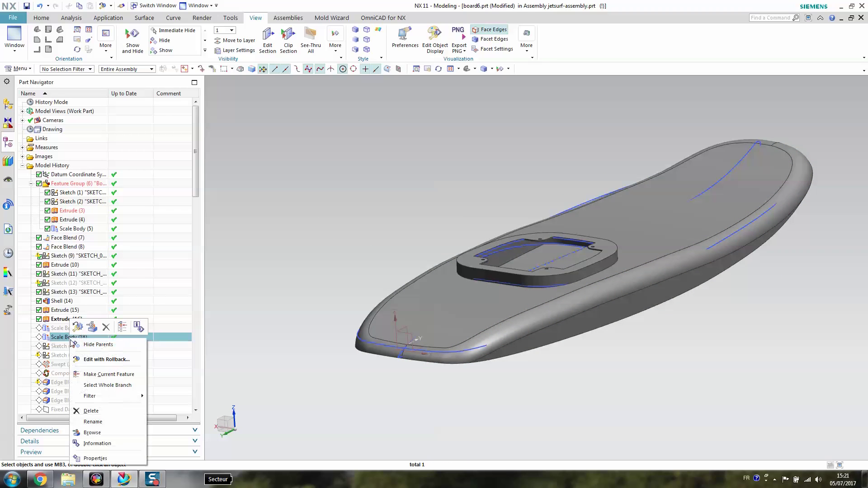
pyautogui.click(107, 374)
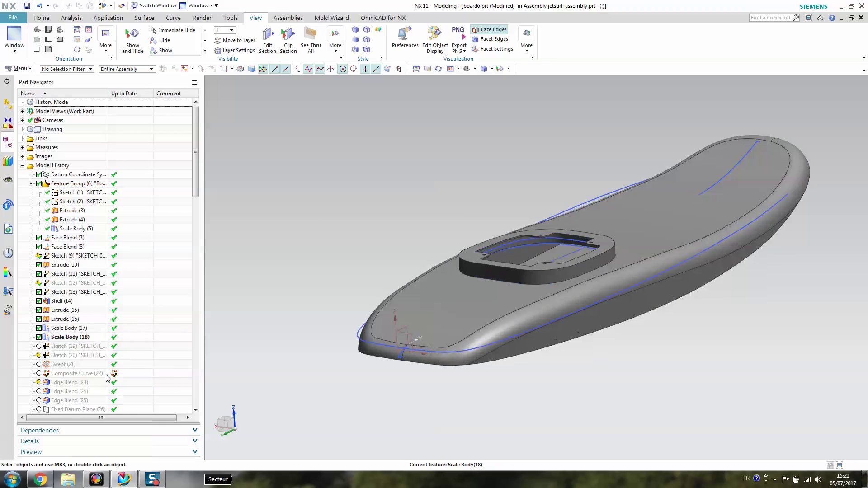
pyautogui.keyDown('shift'); pyautogui.moveTo(617, 409); pyautogui.dragTo(528, 396, button='middle'); pyautogui.keyUp('shift')
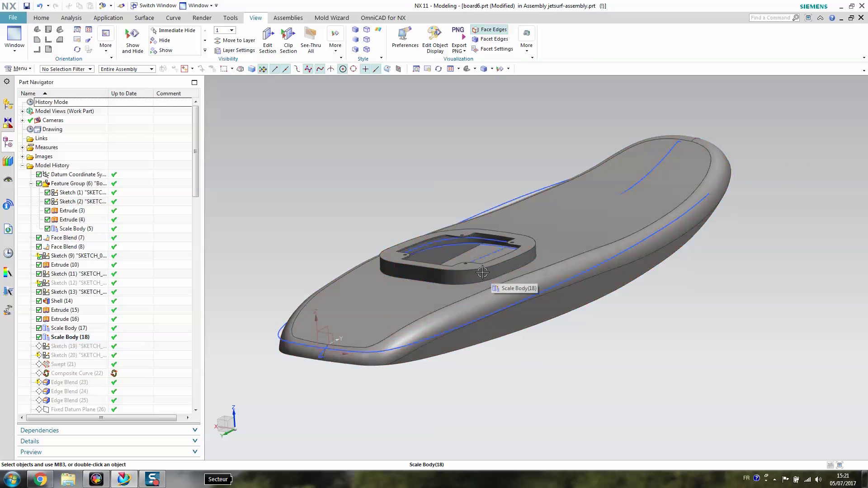
pyautogui.moveTo(519, 390); pyautogui.dragTo(558, 378, button='middle')
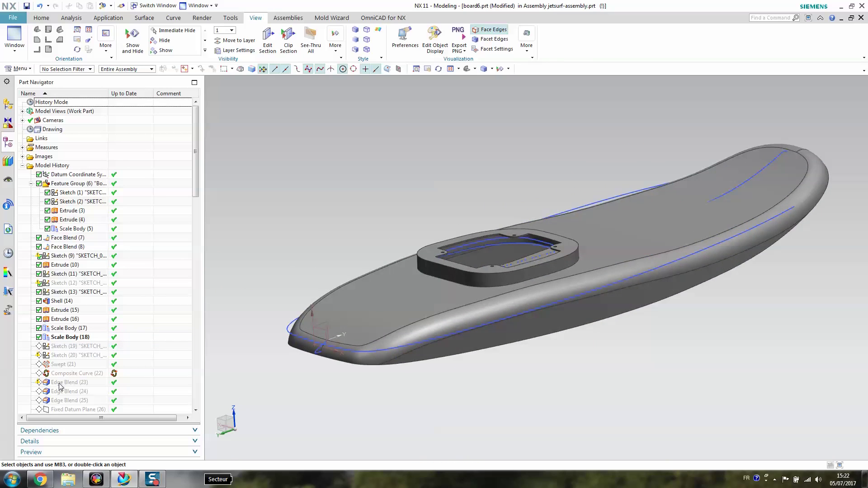
# Step: Advance the model history to Sketch (20) and on to Swept (21), making each the current feature
pyautogui.rightClick(72, 355)
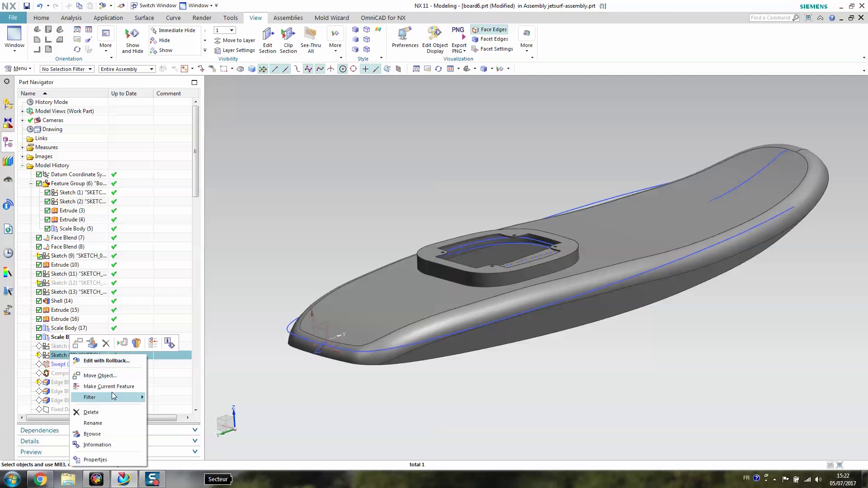
pyautogui.click(112, 391)
pyautogui.moveTo(537, 392)
pyautogui.mouseDown(button='middle')
pyautogui.moveTo(524, 358)
pyautogui.moveTo(525, 386)
pyautogui.mouseUp(button='middle')
pyautogui.rightClick(63, 364)
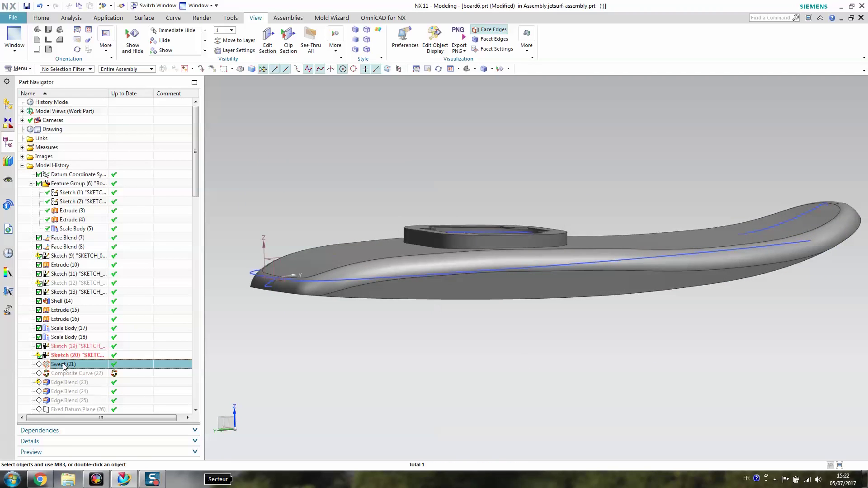
pyautogui.click(99, 274)
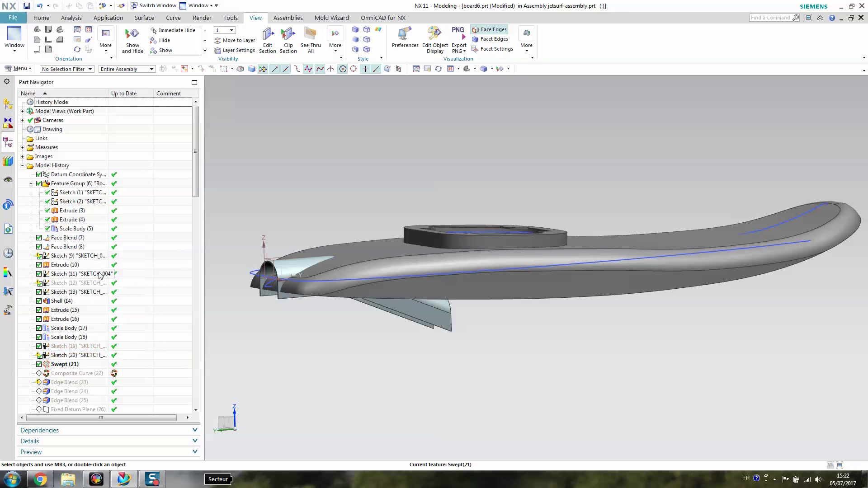
pyautogui.moveTo(401, 390); pyautogui.dragTo(384, 365, button='middle')
# Step: Advance the model history past the edge blends by making Edge Blend (25) the current feature
pyautogui.rightClick(74, 382)
pyautogui.press('Escape')
pyautogui.scroll(-2, 74, 394)
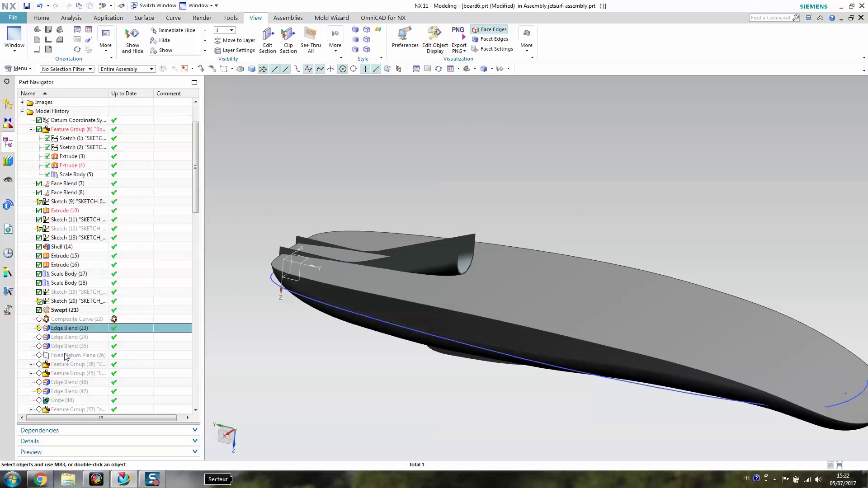
pyautogui.rightClick(67, 346)
pyautogui.click(101, 256)
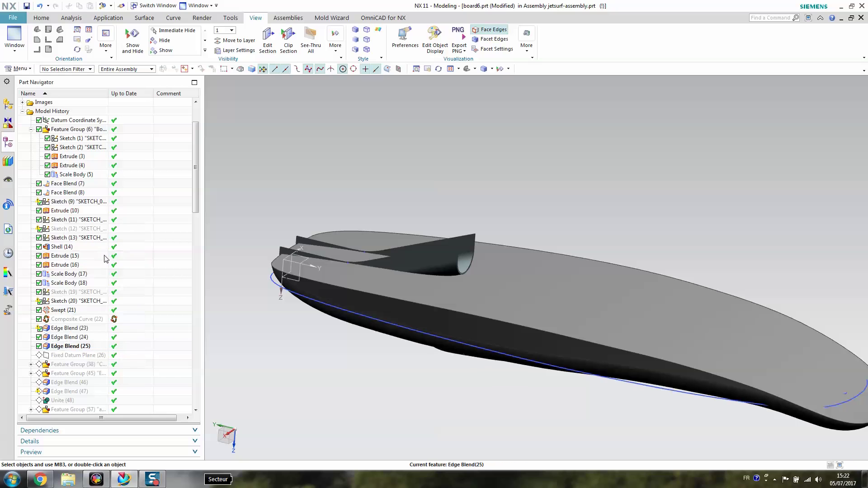
# Step: Make the bottom tunnel cut, Feature Group (38), current, review its member features and inspect the tunnel on the underside
pyautogui.rightClick(79, 367)
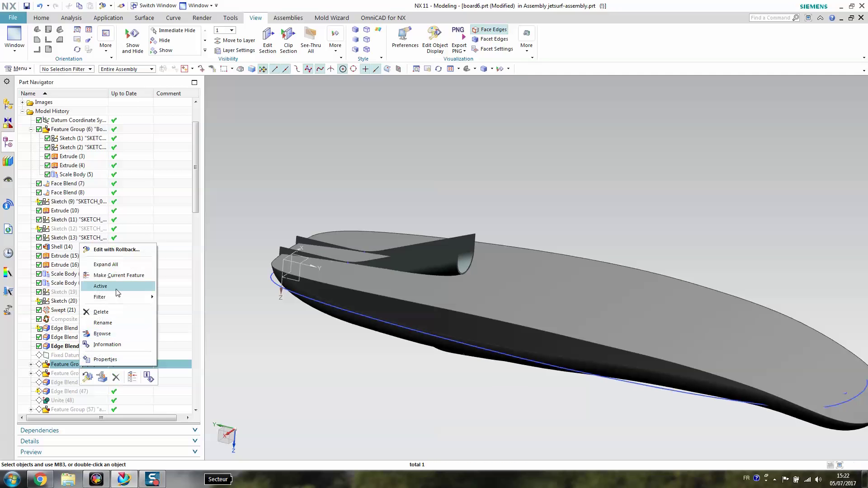
pyautogui.click(116, 277)
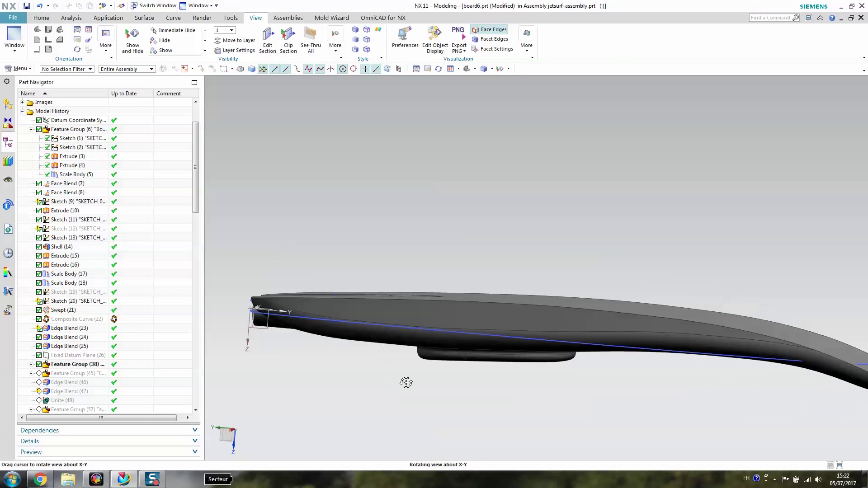
pyautogui.click(30, 365)
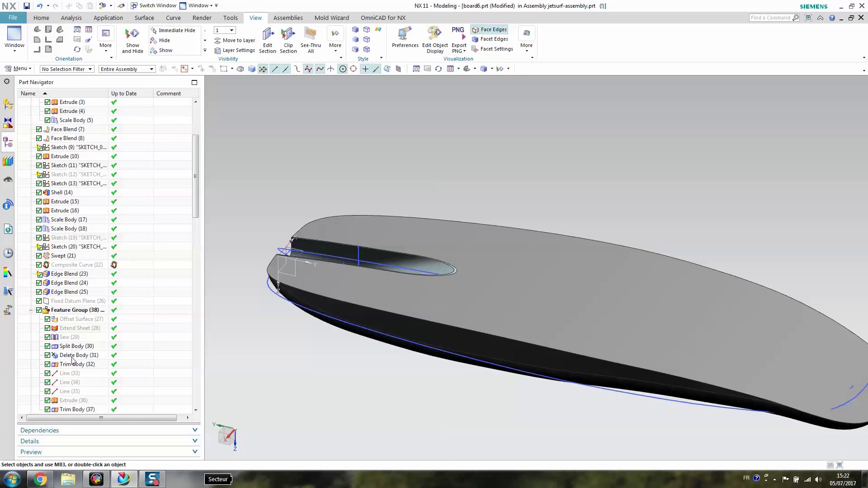
pyautogui.click(31, 310)
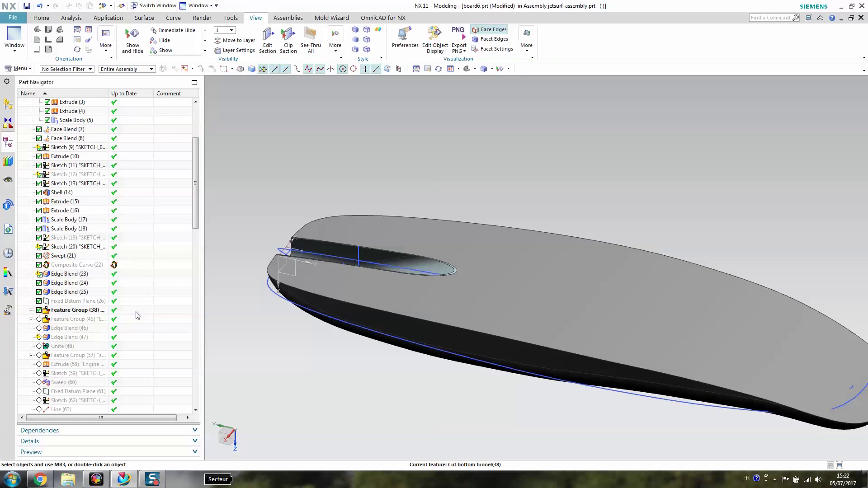
pyautogui.moveTo(297, 345); pyautogui.dragTo(301, 385, button='middle')
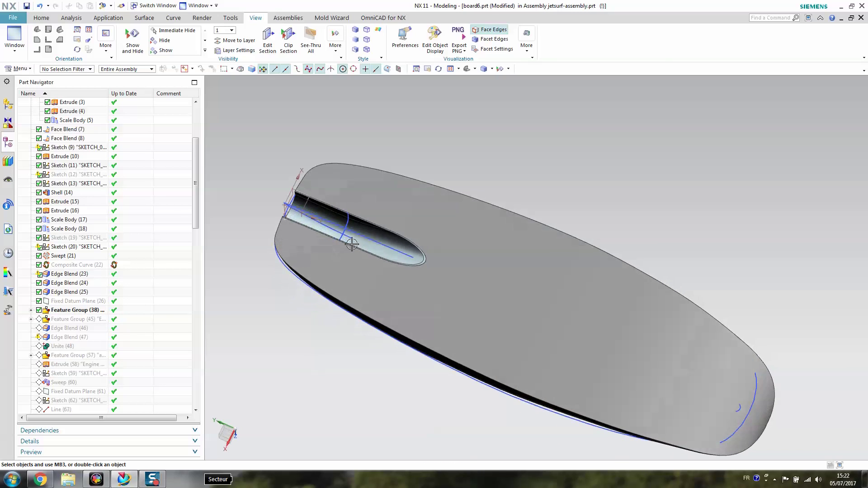
pyautogui.scroll(5, 330, 256)
pyautogui.scroll(-3, 430, 393)
pyautogui.moveTo(430, 394); pyautogui.dragTo(406, 374, button='middle')
# Step: Make Feature Group (45) the current feature and inspect the wall and support inside the bottom tunnel
pyautogui.rightClick(74, 320)
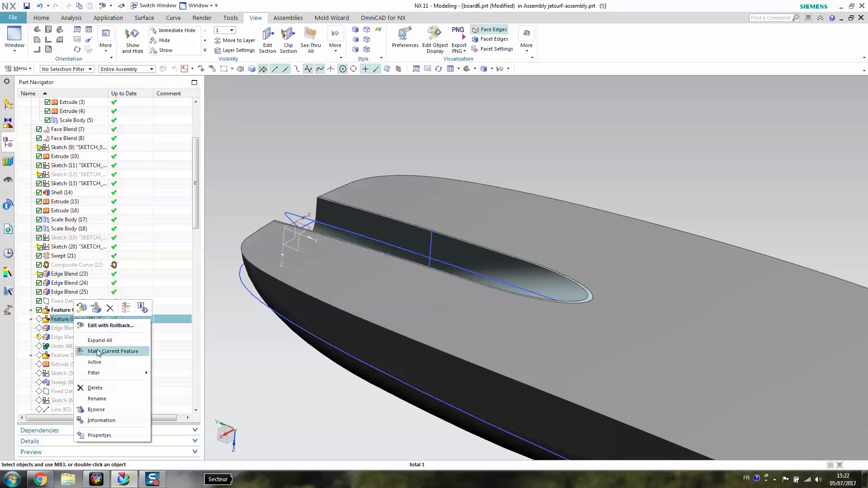
pyautogui.click(111, 351)
pyautogui.moveTo(421, 281); pyautogui.dragTo(469, 356, button='middle')
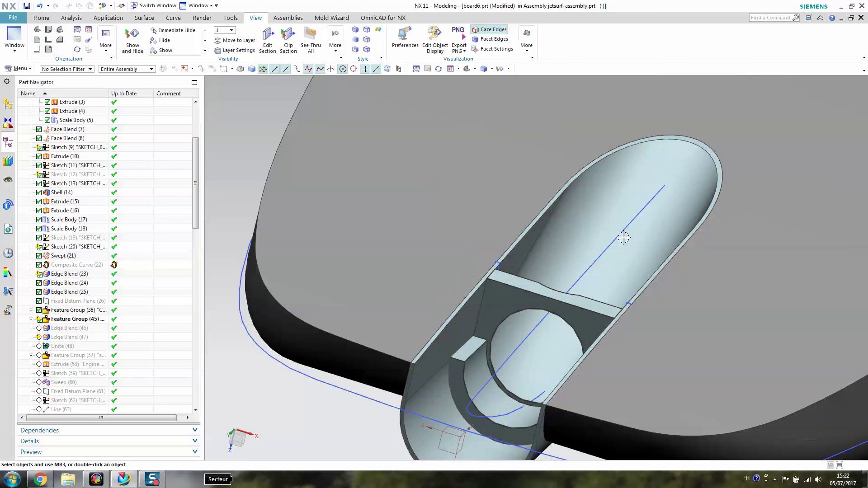
pyautogui.scroll(-3, 474, 335)
pyautogui.scroll(-2, 520, 345)
pyautogui.moveTo(519, 345); pyautogui.dragTo(497, 378, button='middle')
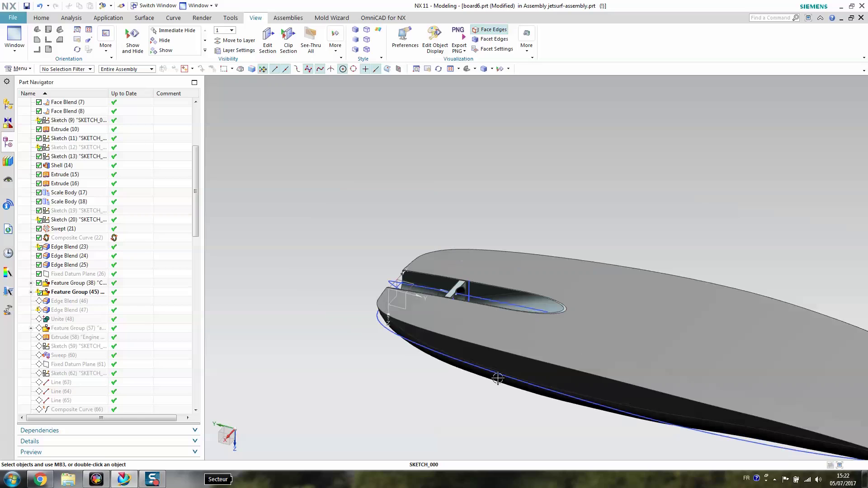
# Step: Make Feature Group (57) "axle pass-through" the current feature and inspect the tunnel outlet at the stern
pyautogui.rightClick(65, 331)
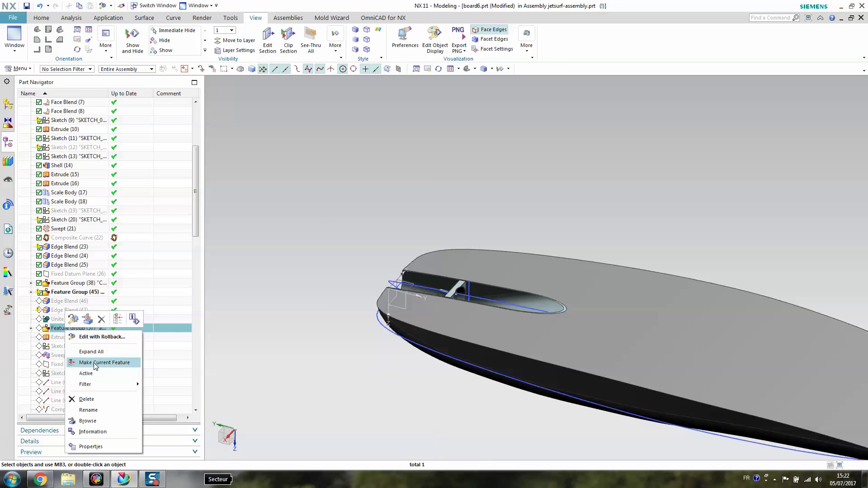
pyautogui.click(97, 365)
pyautogui.moveTo(452, 378)
pyautogui.mouseDown(button='middle')
pyautogui.moveTo(382, 374)
pyautogui.moveTo(374, 266)
pyautogui.moveTo(387, 236)
pyautogui.moveTo(368, 248)
pyautogui.mouseUp(button='middle')
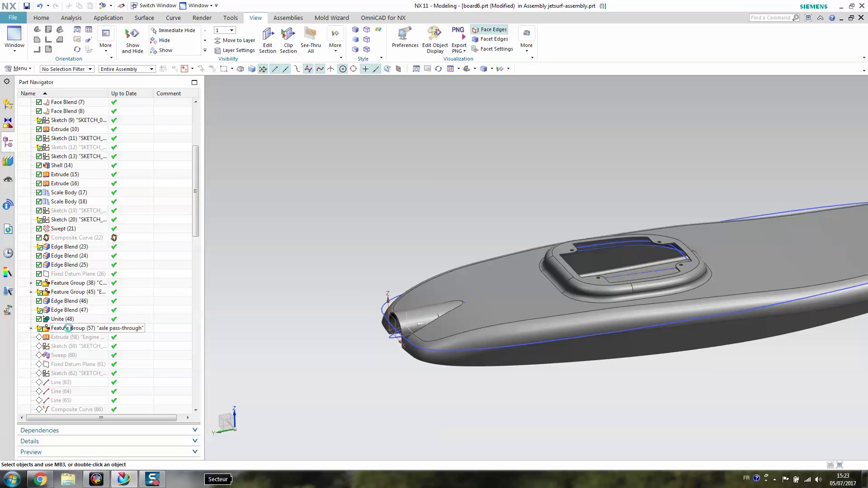
pyautogui.scroll(5, 375, 325)
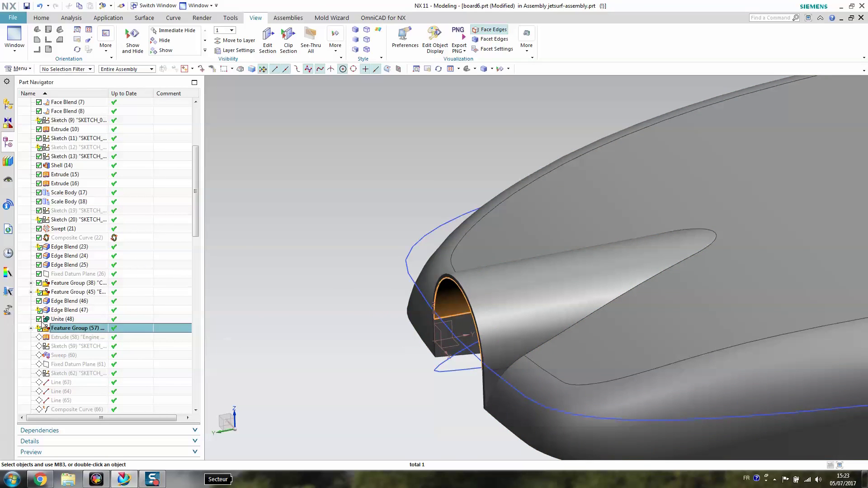
# Step: Roll the history back to Unite (48), advance it to Extrude (58) "Engine breather hole" and inspect the board's underside
pyautogui.rightClick(68, 319)
pyautogui.click(107, 176)
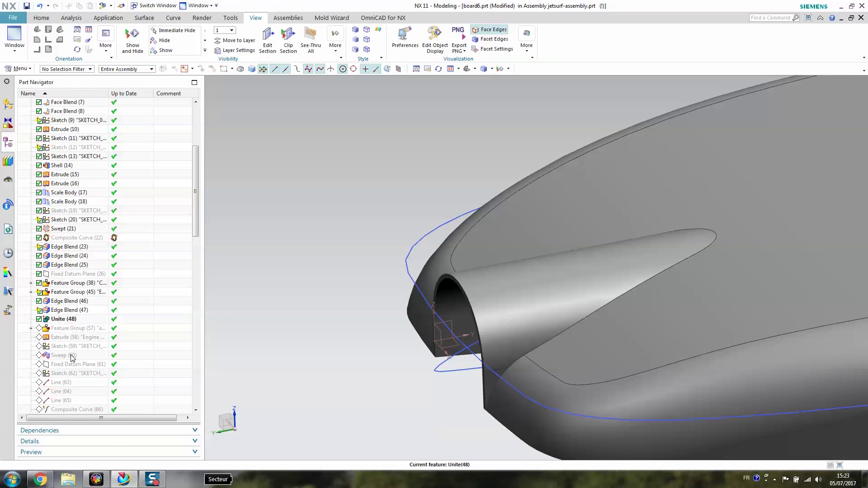
pyautogui.rightClick(67, 340)
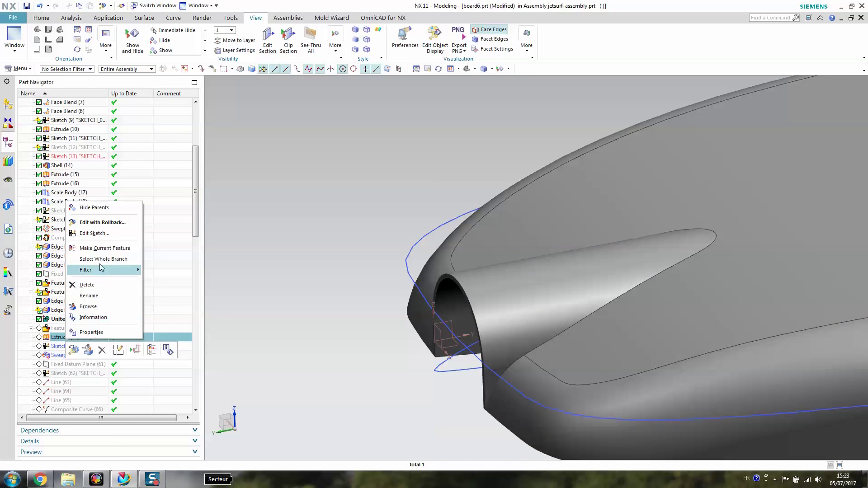
pyautogui.click(108, 250)
pyautogui.scroll(-5, 332, 329)
pyautogui.moveTo(332, 330); pyautogui.dragTo(455, 286, button='middle')
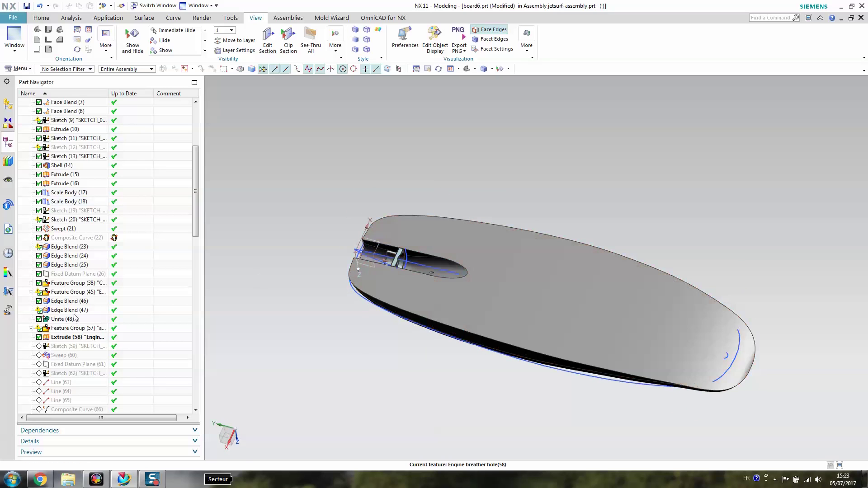
# Step: Make Sweep (60) the current feature and inspect the curved tube on the deck at the bow
pyautogui.rightClick(65, 357)
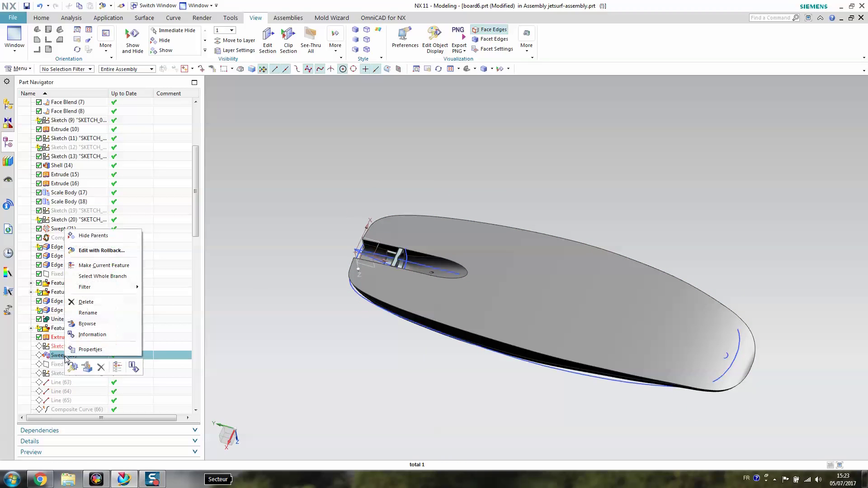
pyautogui.click(104, 265)
pyautogui.moveTo(319, 311); pyautogui.dragTo(361, 415, button='middle')
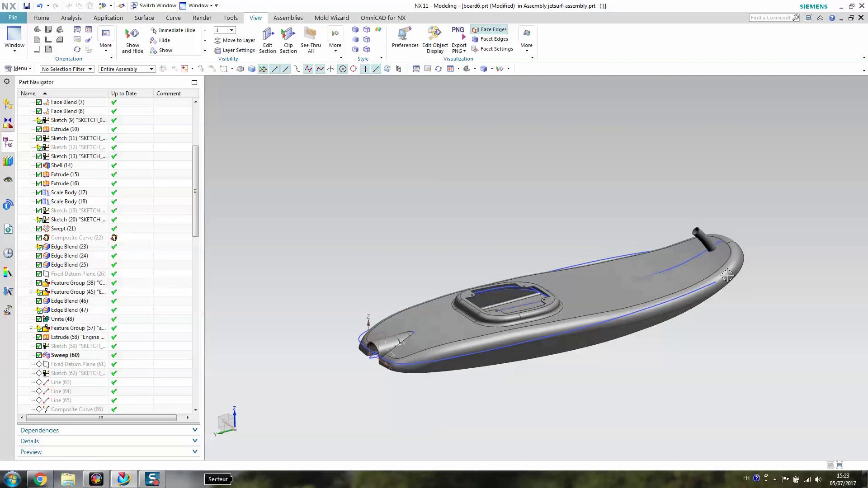
pyautogui.scroll(-5, 727, 275)
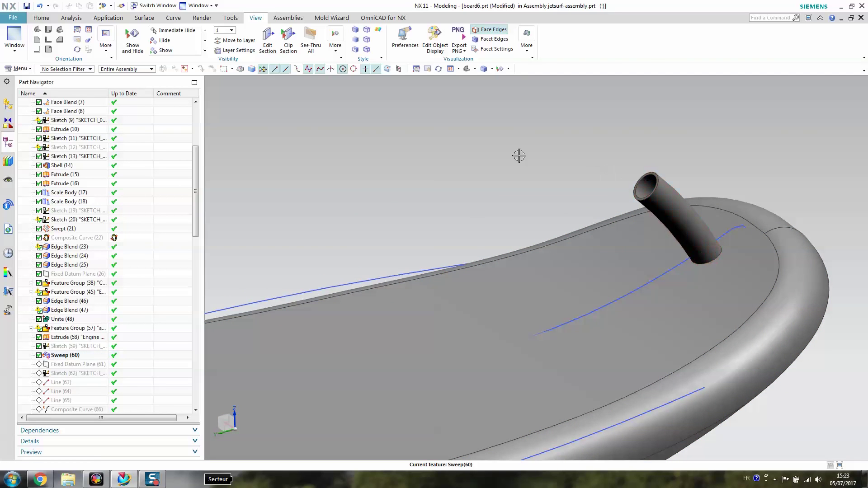
pyautogui.scroll(5, 363, 283)
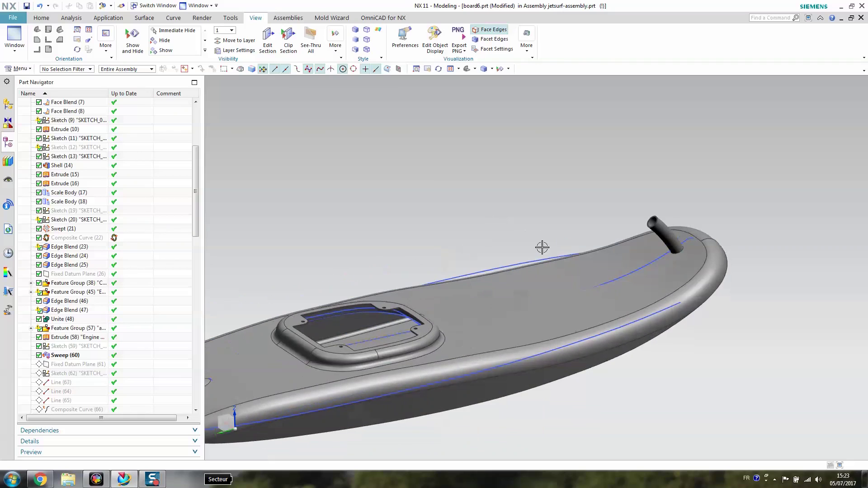
# Step: Advance the model history past the datum plane and sketch by making Line (67) the current feature, and view the whole board
pyautogui.click(66, 357)
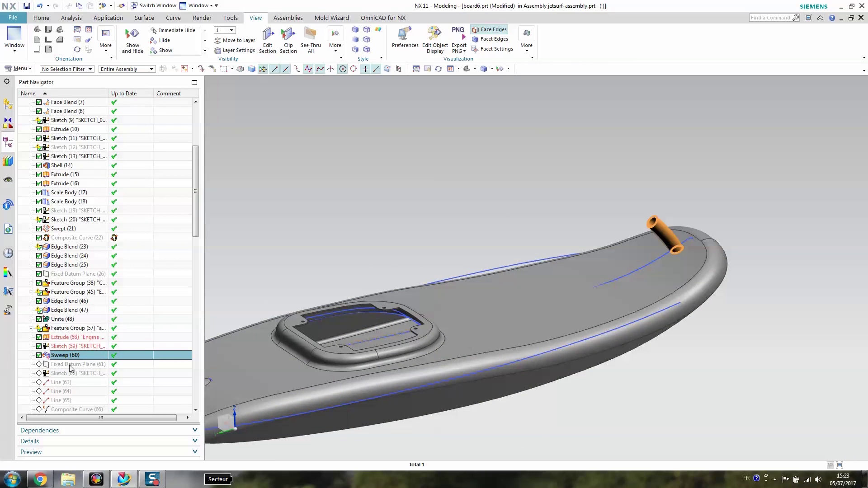
pyautogui.click(69, 372)
pyautogui.scroll(-2, 68, 374)
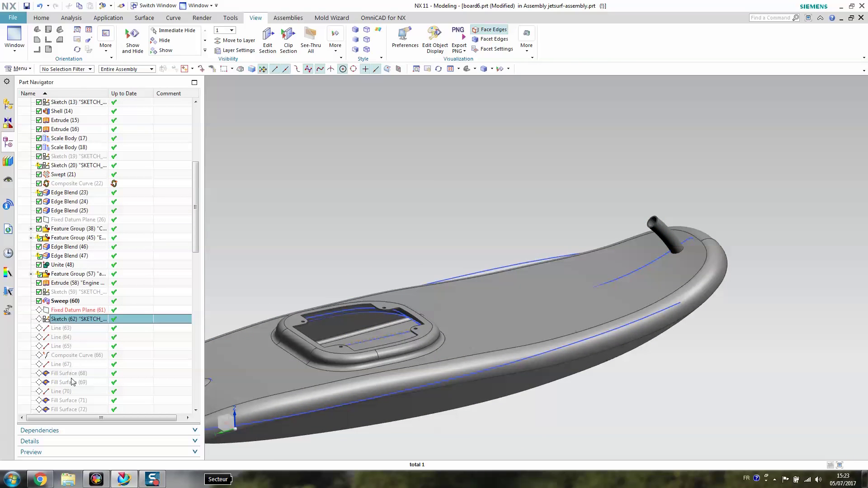
pyautogui.rightClick(66, 366)
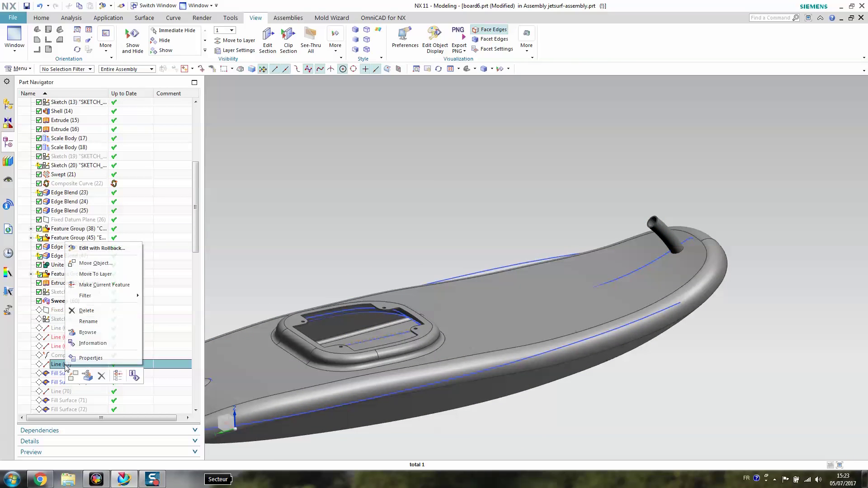
pyautogui.click(100, 284)
pyautogui.keyDown('shift'); pyautogui.moveTo(357, 257); pyautogui.dragTo(480, 325, button='middle'); pyautogui.keyUp('shift')
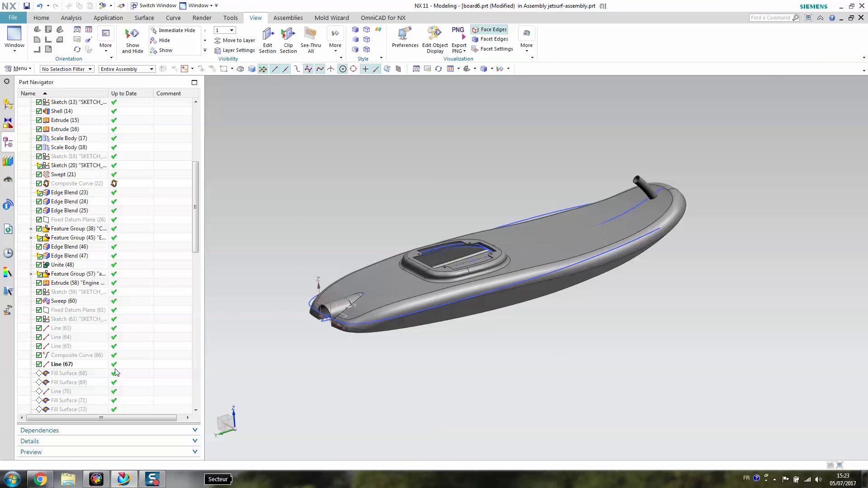
# Step: Step the history back by one feature to make Composite Curve (66) current
pyautogui.click(63, 357)
pyautogui.rightClick(63, 356)
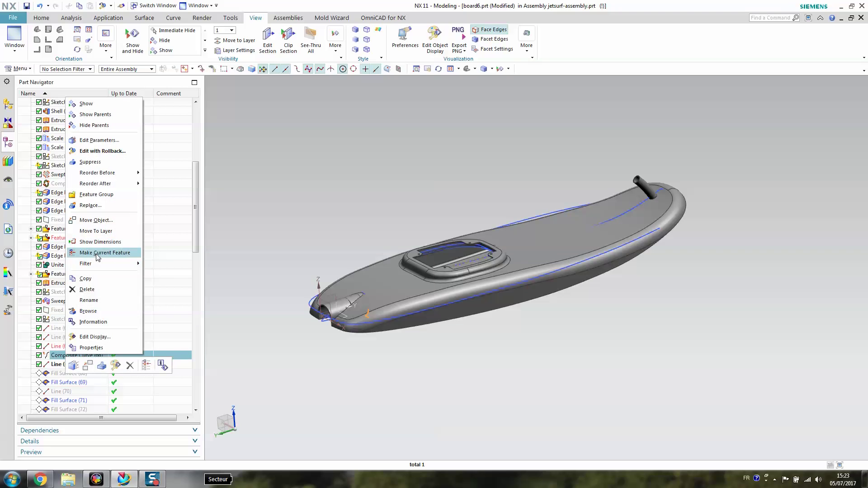
pyautogui.click(98, 256)
# Step: Make Mirror Geometry (74) the current feature and show the support inside the bottom tunnel up close
pyautogui.scroll(-3, 108, 338)
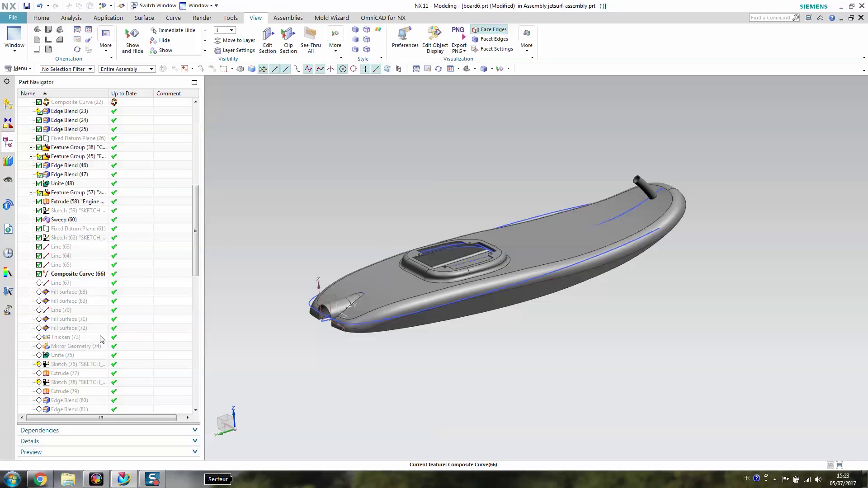
pyautogui.click(62, 348)
pyautogui.rightClick(62, 347)
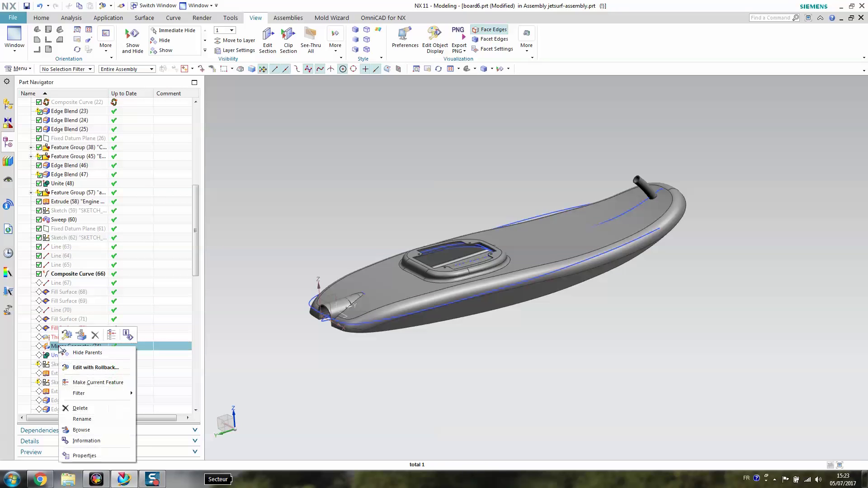
pyautogui.click(97, 383)
pyautogui.moveTo(474, 345); pyautogui.dragTo(376, 237, button='middle')
pyautogui.keyDown('shift'); pyautogui.moveTo(457, 173); pyautogui.dragTo(453, 270, button='middle'); pyautogui.keyUp('shift')
pyautogui.scroll(4, 453, 270)
pyautogui.scroll(4, 395, 295)
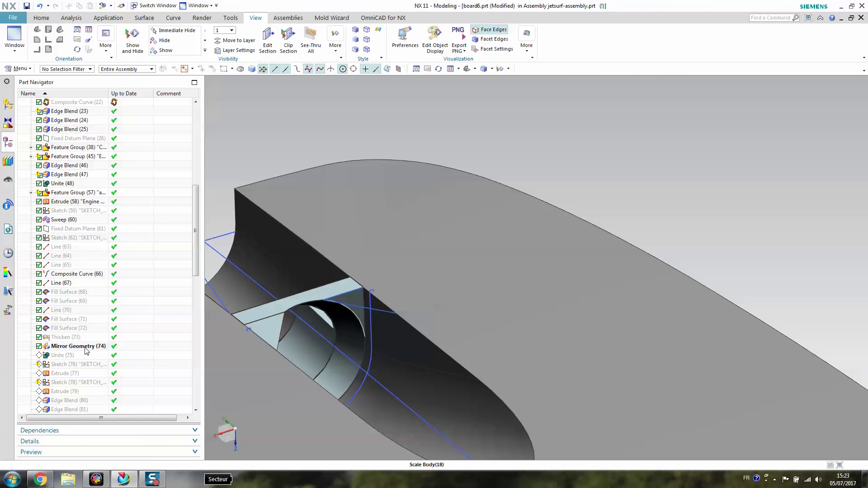
# Step: Examine the filled and mirrored faces of the support inside the bottom tunnel from several angles
pyautogui.scroll(-2, 266, 341)
pyautogui.scroll(1, 266, 343)
pyautogui.scroll(2, 266, 343)
pyautogui.moveTo(266, 343); pyautogui.dragTo(222, 360, button='middle')
pyautogui.keyDown('shift'); pyautogui.moveTo(316, 364); pyautogui.dragTo(366, 335, button='middle'); pyautogui.keyUp('shift')
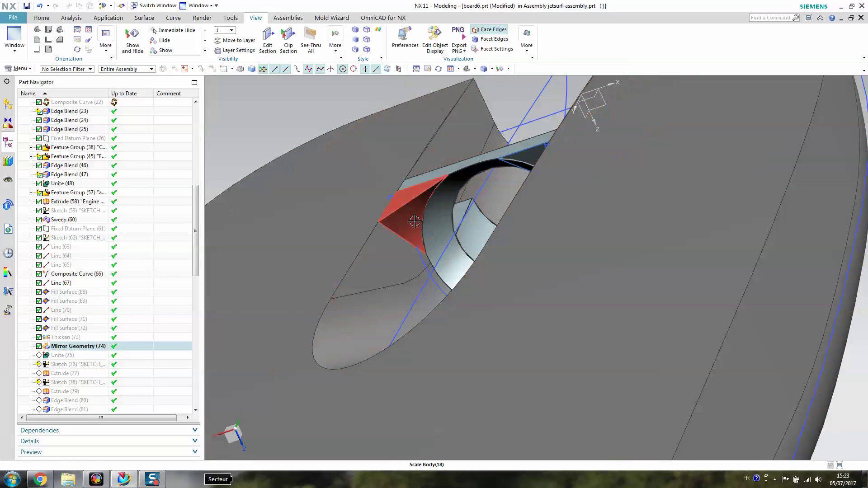
pyautogui.scroll(-3, 392, 246)
pyautogui.moveTo(393, 247); pyautogui.dragTo(331, 312, button='middle')
pyautogui.scroll(-6, 626, 259)
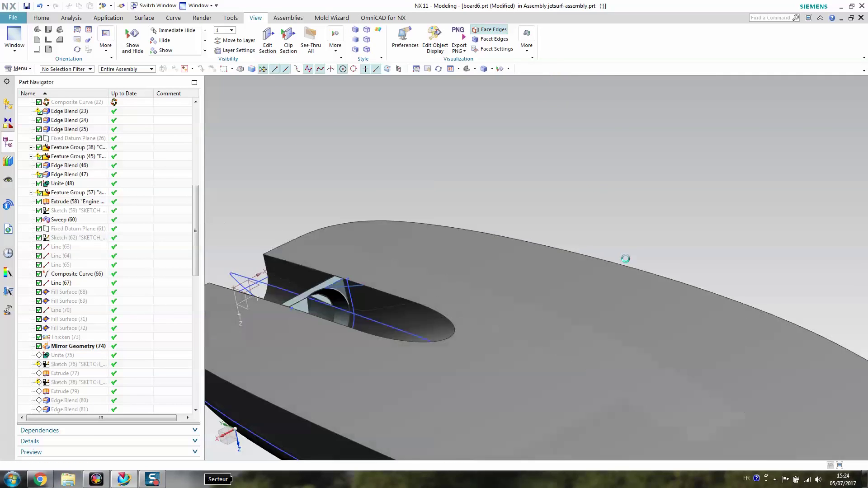
pyautogui.keyDown('shift'); pyautogui.moveTo(562, 314); pyautogui.dragTo(564, 275, button='middle'); pyautogui.keyUp('shift')
# Step: Make Extrude (77) the current feature and inspect the ring and support inside the bottom tunnel
pyautogui.rightClick(68, 373)
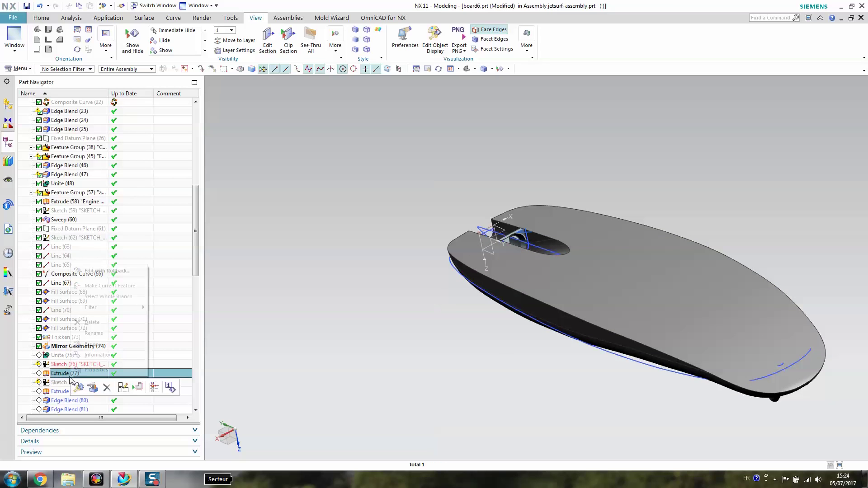
pyautogui.click(110, 287)
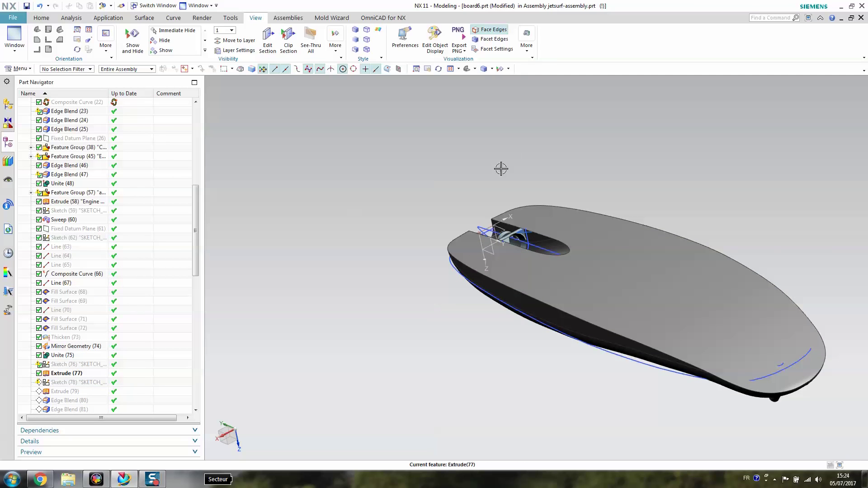
pyautogui.scroll(3, 501, 168)
# Step: Make Extrude (82) the current feature and inspect the tunnel supports from the stern side of the underside
pyautogui.scroll(-4, 66, 389)
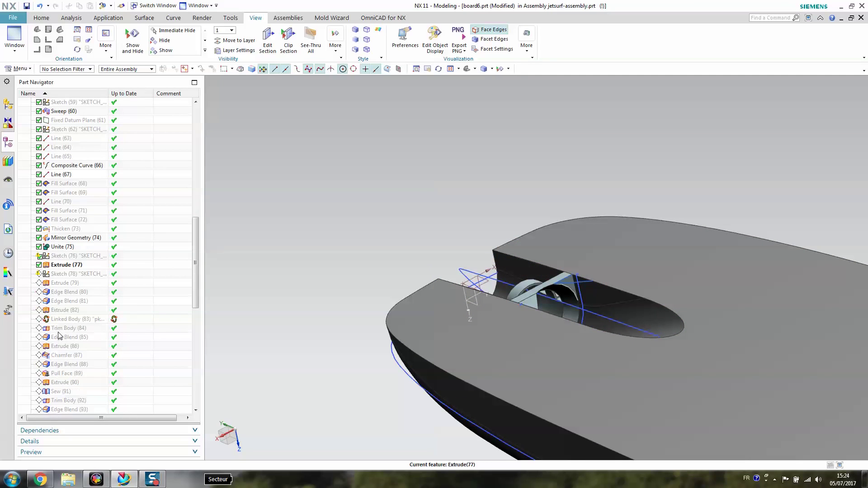
pyautogui.rightClick(71, 311)
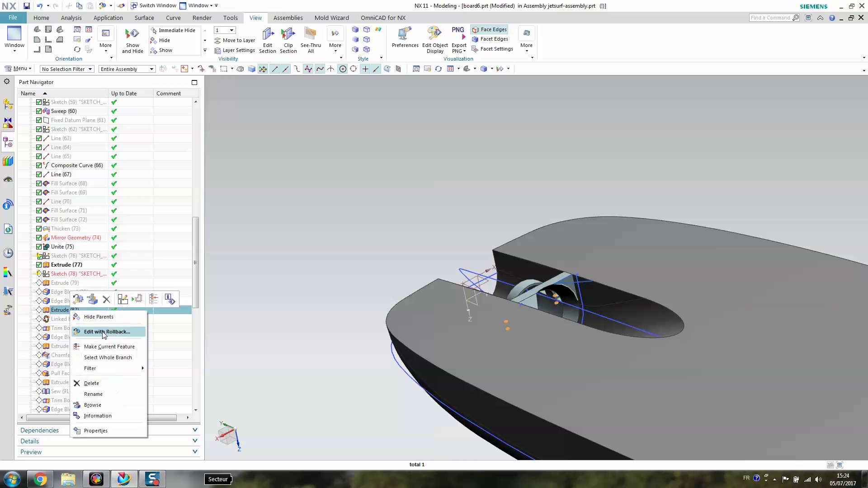
pyautogui.click(132, 349)
pyautogui.moveTo(371, 349); pyautogui.dragTo(429, 190, button='middle')
pyautogui.moveTo(354, 334); pyautogui.dragTo(488, 368, button='middle')
# Step: Make Unite (95) the current feature and inspect the board's underside around the tunnel support
pyautogui.scroll(-3, 88, 353)
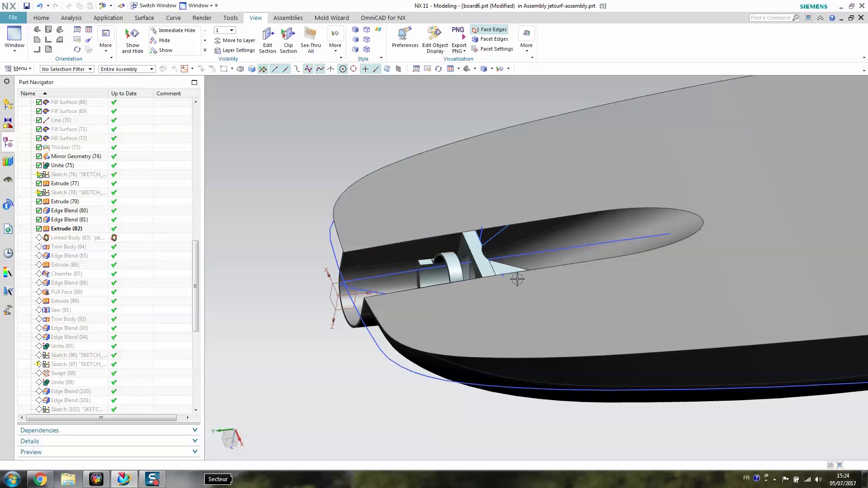
pyautogui.scroll(-3, 72, 337)
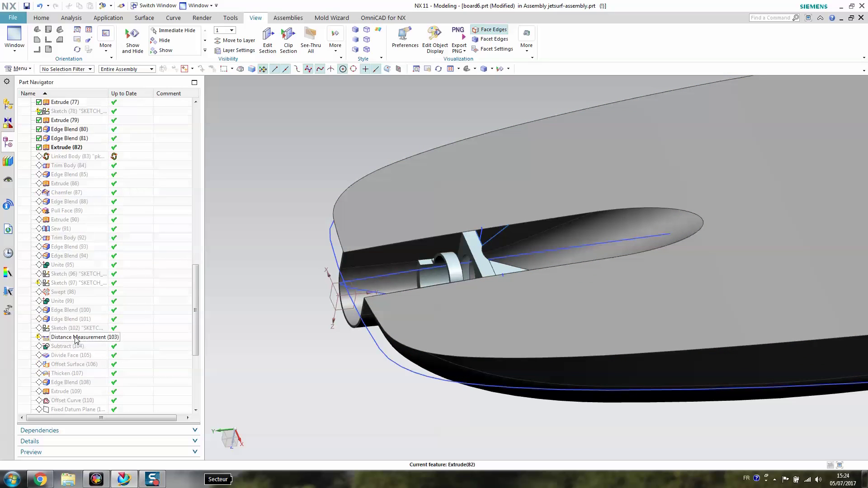
pyautogui.rightClick(67, 269)
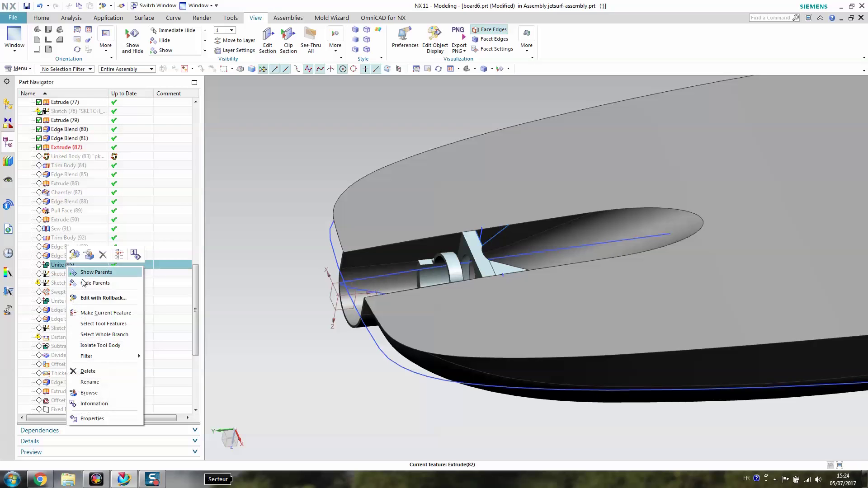
pyautogui.click(127, 311)
pyautogui.scroll(-3, 351, 373)
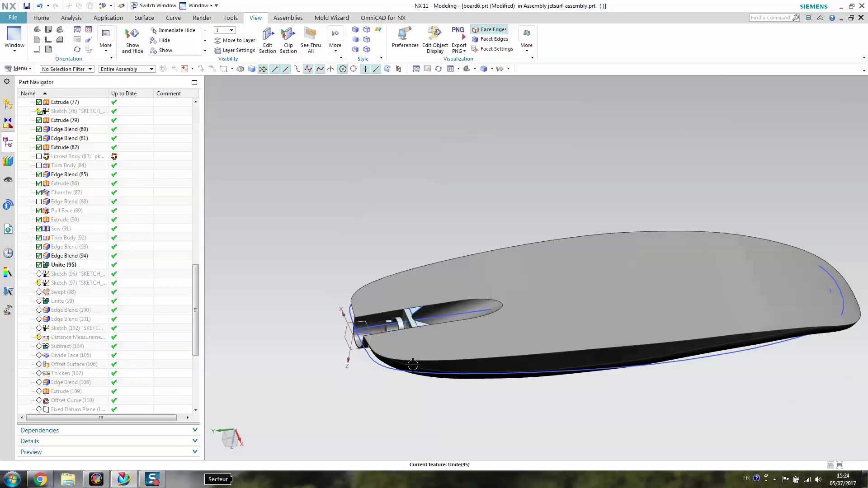
pyautogui.scroll(9, 409, 340)
pyautogui.scroll(-4, 325, 205)
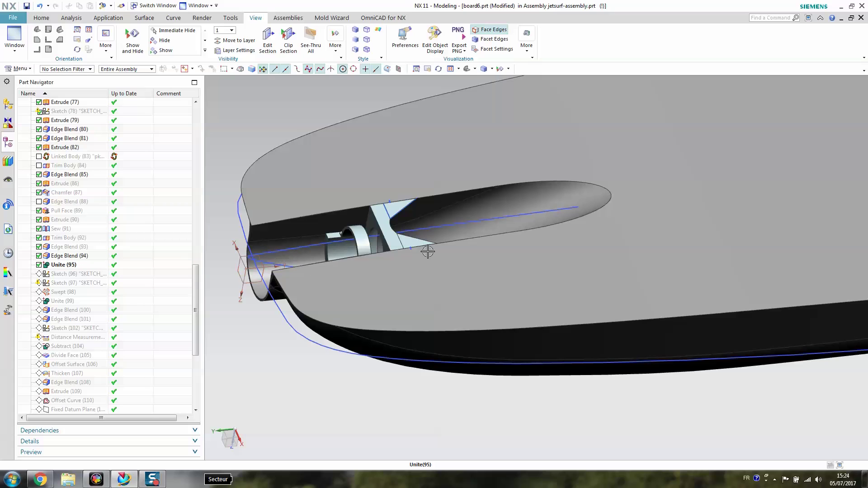
# Step: Make Edge Blend (101) the current feature and inspect the swept groove and mounting tabs around the deck hatch opening
pyautogui.click(65, 321)
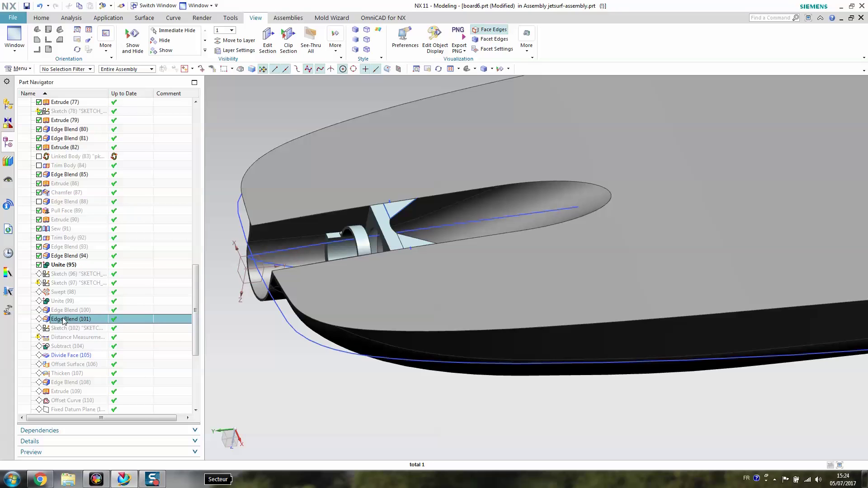
pyautogui.rightClick(63, 321)
pyautogui.click(96, 354)
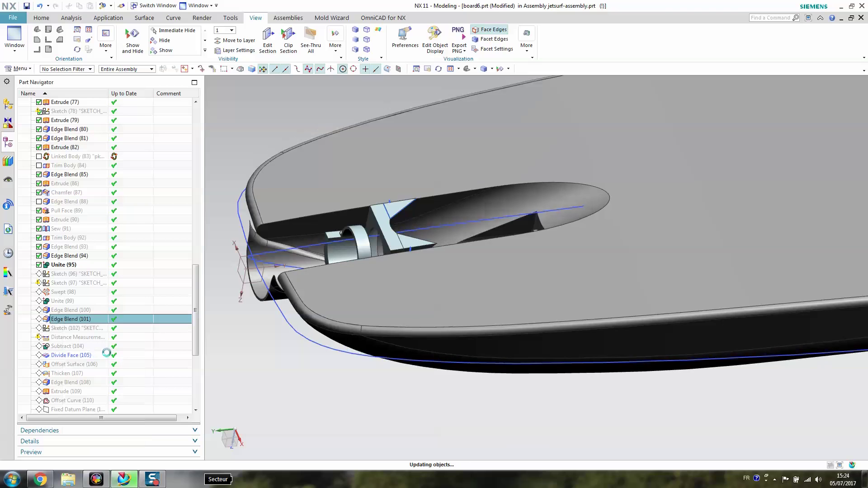
pyautogui.scroll(-5, 296, 373)
pyautogui.moveTo(296, 373)
pyautogui.mouseDown(button='middle')
pyautogui.moveTo(463, 386)
pyautogui.moveTo(456, 305)
pyautogui.moveTo(484, 265)
pyautogui.moveTo(484, 280)
pyautogui.mouseUp(button='middle')
pyautogui.scroll(5, 439, 283)
pyautogui.scroll(2, 413, 285)
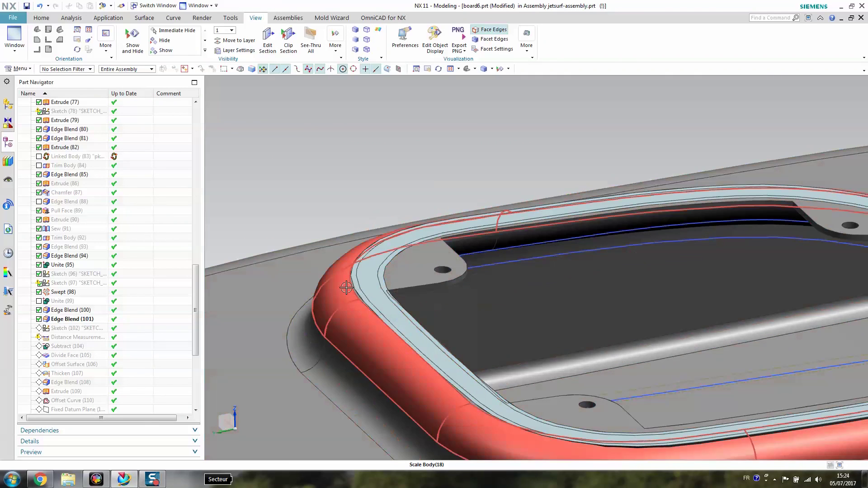
pyautogui.scroll(-4, 729, 193)
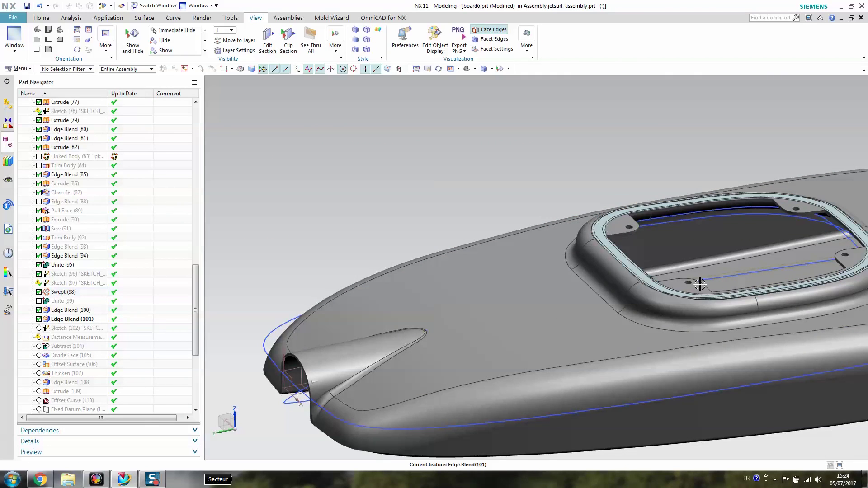
pyautogui.keyDown('shift'); pyautogui.moveTo(700, 284); pyautogui.dragTo(528, 279, button='middle'); pyautogui.keyUp('shift')
pyautogui.scroll(3, 751, 266)
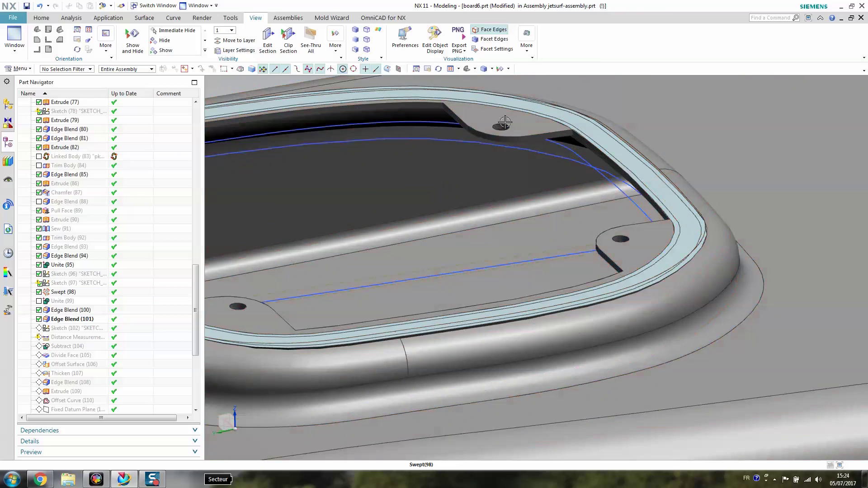
pyautogui.scroll(-5, 484, 294)
pyautogui.scroll(2, 516, 289)
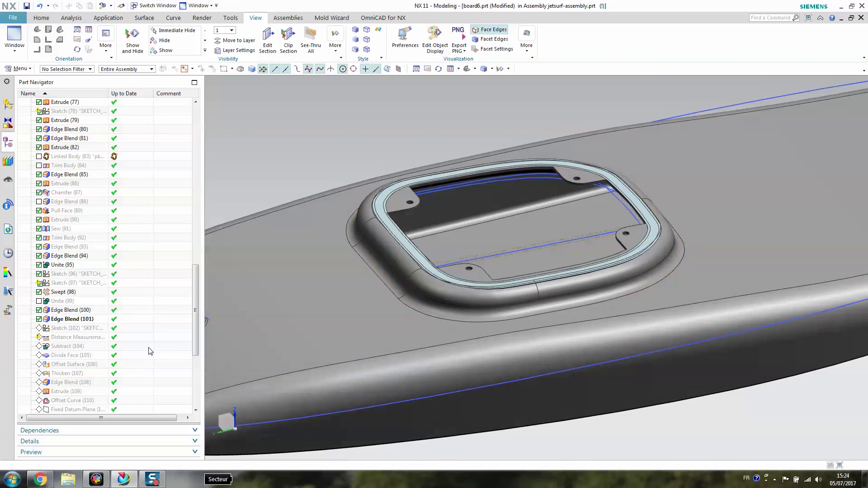
# Step: Make Delete Body (125) the current feature and inspect the thickened seal around the hatch opening
pyautogui.scroll(-6, 64, 391)
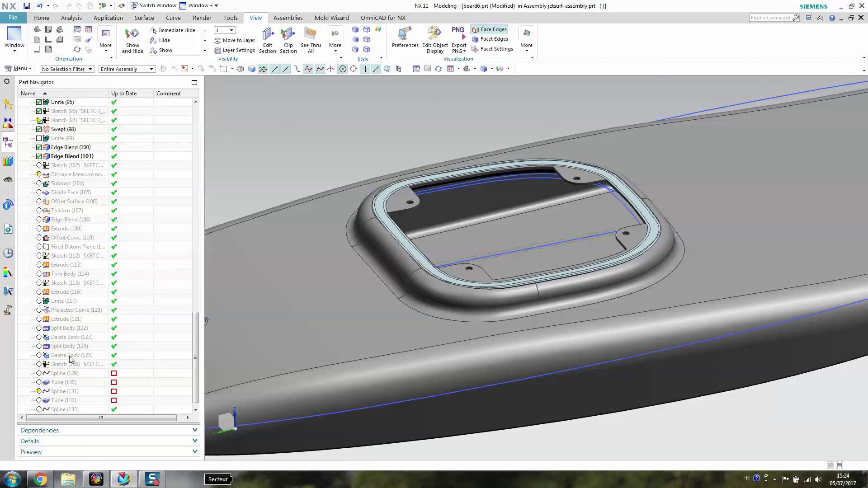
pyautogui.rightClick(70, 359)
pyautogui.click(105, 379)
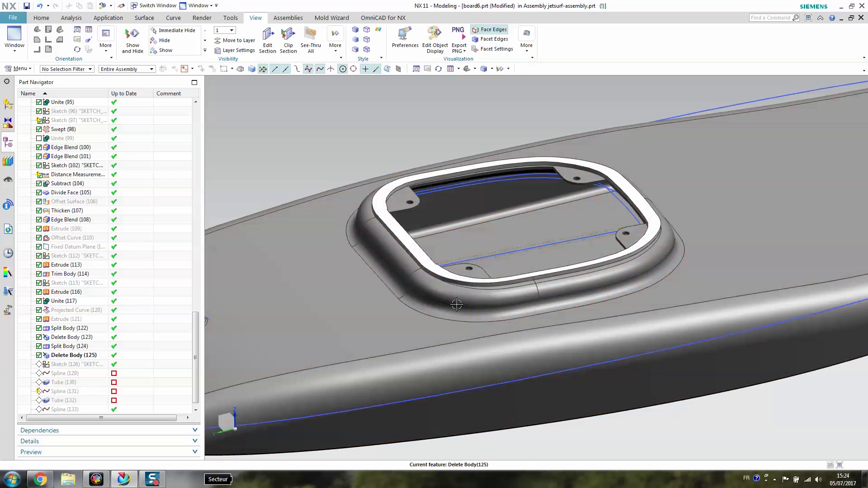
pyautogui.scroll(-5, 572, 248)
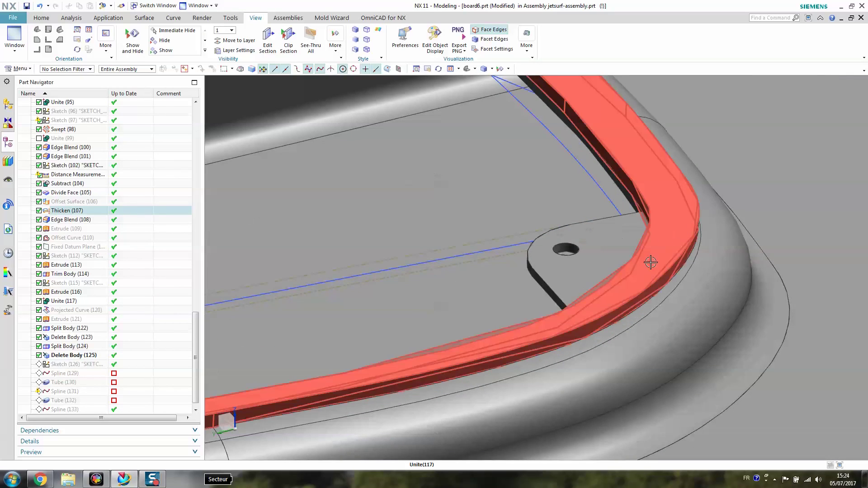
# Step: Examine the mounting tabs around the hatch opening, the underside edge and the overall board from the stern
pyautogui.scroll(5, 587, 254)
pyautogui.moveTo(558, 356)
pyautogui.mouseDown(button='middle')
pyautogui.moveTo(585, 374)
pyautogui.moveTo(574, 312)
pyautogui.moveTo(407, 246)
pyautogui.mouseUp(button='middle')
pyautogui.scroll(-6, 484, 256)
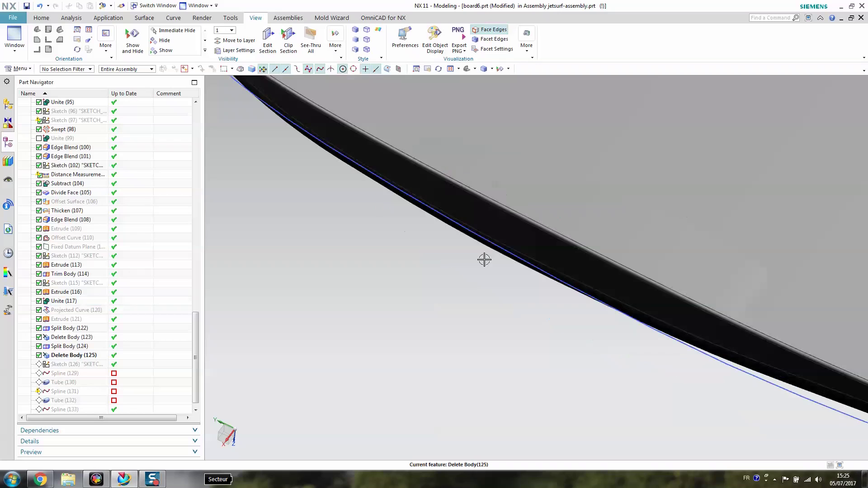
pyautogui.scroll(6, 439, 179)
pyautogui.moveTo(389, 310)
pyautogui.mouseDown(button='middle')
pyautogui.moveTo(392, 374)
pyautogui.moveTo(452, 319)
pyautogui.mouseUp(button='middle')
pyautogui.scroll(-5, 500, 246)
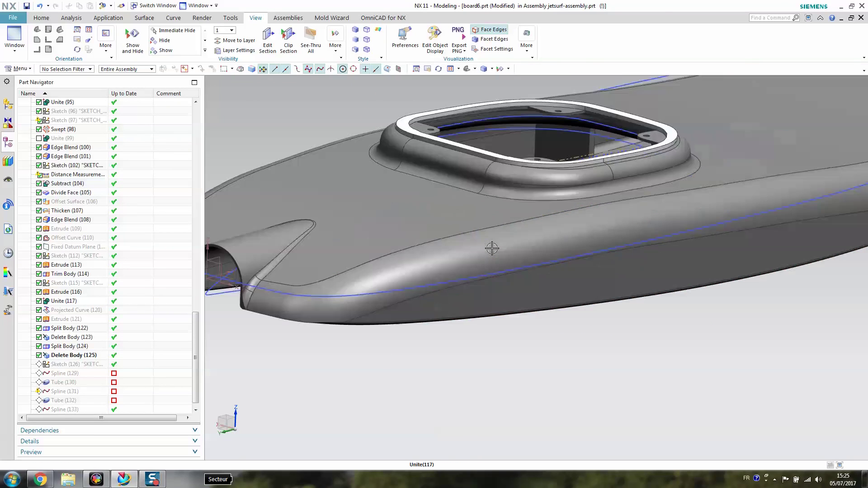
pyautogui.scroll(5, 534, 249)
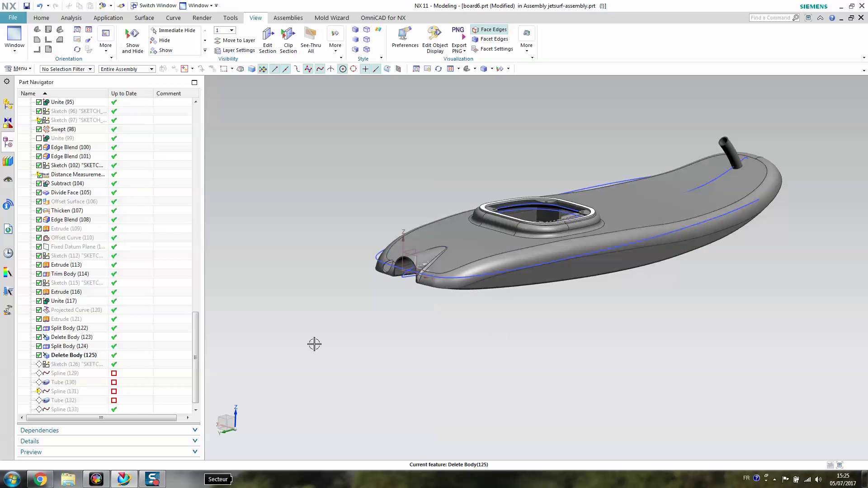
# Step: Make Tube (134) the current feature and inspect the completed board from above and below
pyautogui.scroll(-1, 91, 345)
pyautogui.click(58, 410)
pyautogui.rightClick(58, 410)
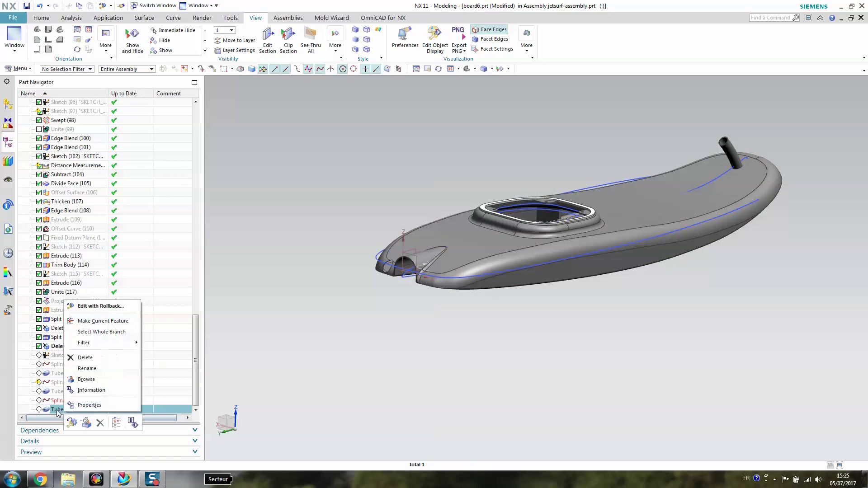
pyautogui.click(105, 321)
pyautogui.keyDown('shift'); pyautogui.moveTo(597, 313); pyautogui.dragTo(508, 402, button='middle'); pyautogui.keyUp('shift')
pyautogui.scroll(-2, 508, 402)
pyautogui.scroll(6, 607, 204)
pyautogui.scroll(3, 382, 347)
pyautogui.scroll(-3, 460, 382)
pyautogui.moveTo(409, 401); pyautogui.dragTo(470, 248, button='middle')
# Step: Clip the board with its lengthwise section and inspect the interior around the hatch and bulkhead
pyautogui.click(288, 41)
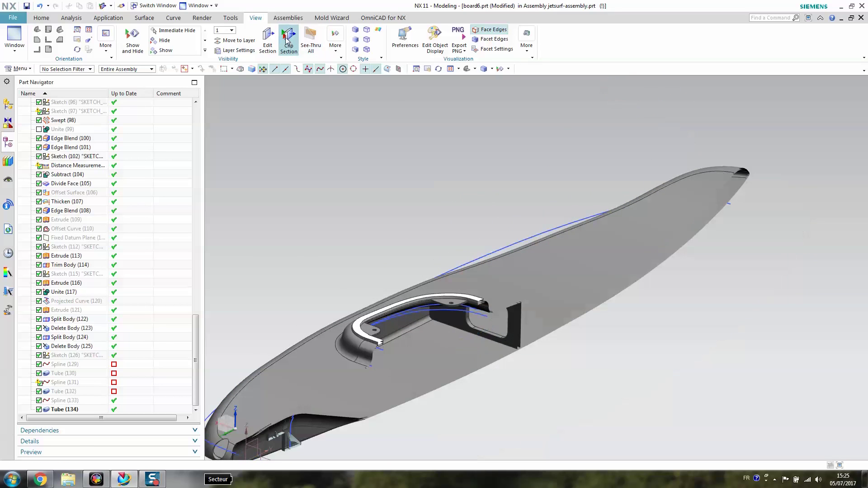
pyautogui.moveTo(487, 347); pyautogui.dragTo(470, 313, button='middle')
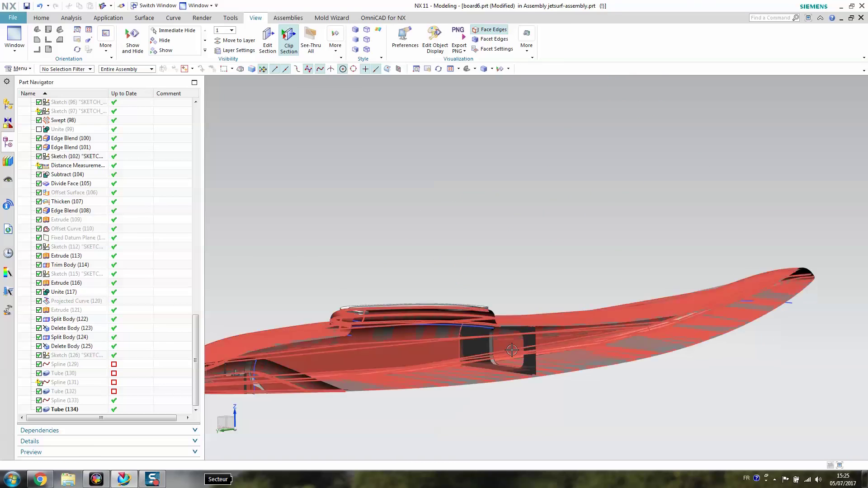
pyautogui.scroll(5, 498, 362)
pyautogui.scroll(-4, 469, 313)
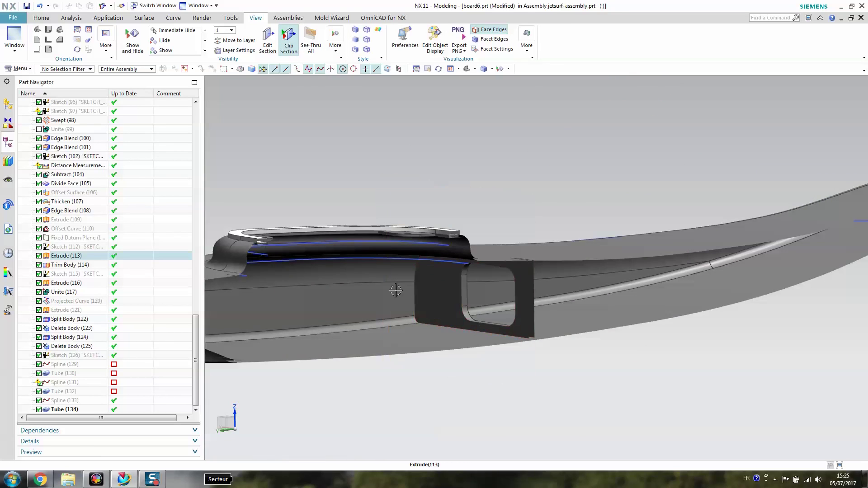
# Step: Set the section plane perpendicular to Y at an offset of about 127.88 and inspect the cross-section through the hatch
pyautogui.click(268, 41)
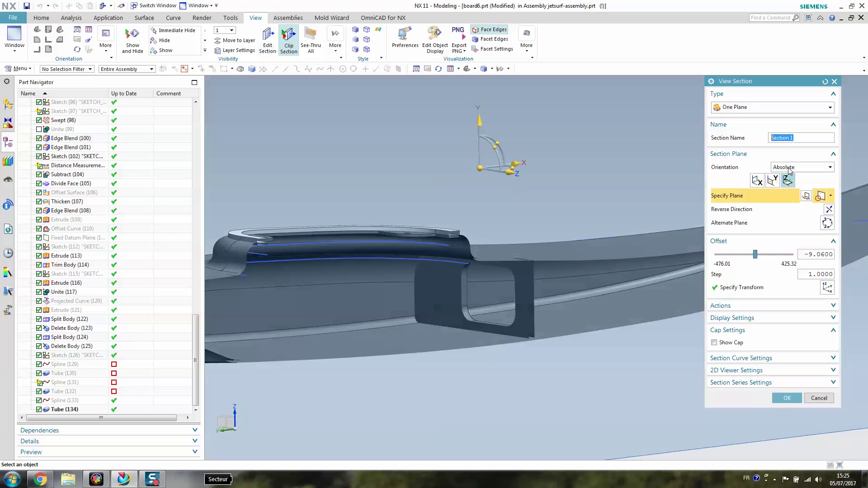
pyautogui.click(773, 181)
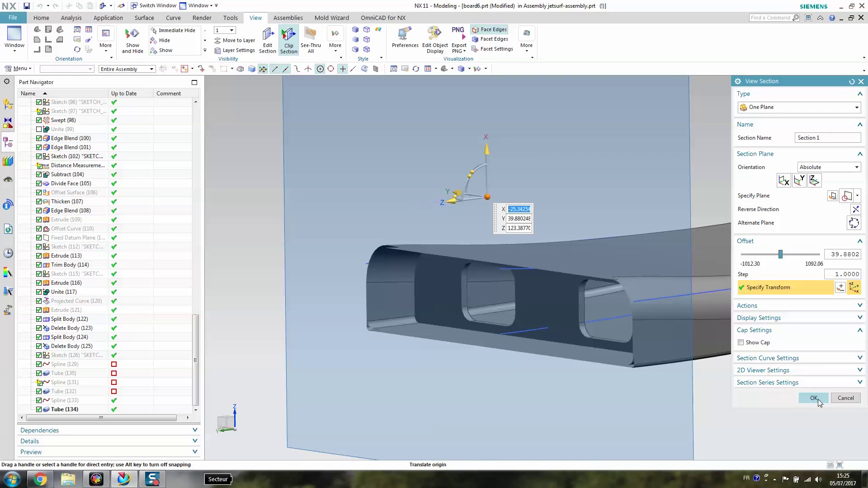
pyautogui.moveTo(453, 202); pyautogui.dragTo(411, 232)
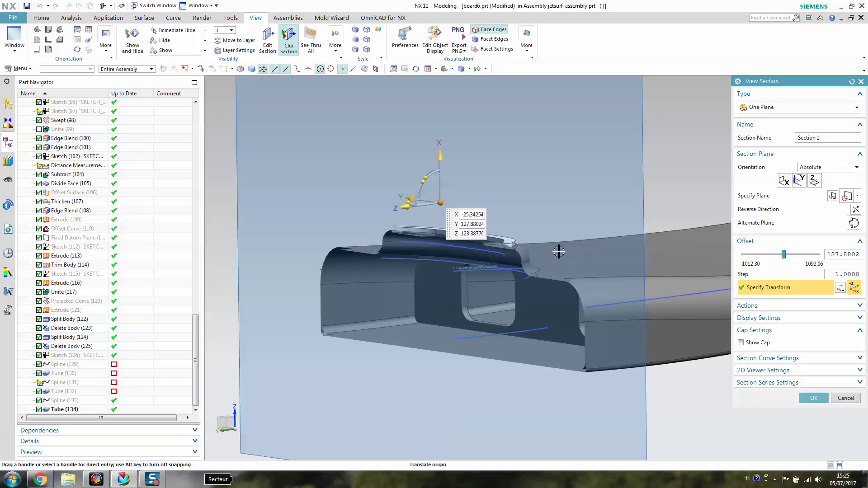
pyautogui.click(814, 399)
pyautogui.moveTo(520, 344); pyautogui.dragTo(451, 376, button='middle')
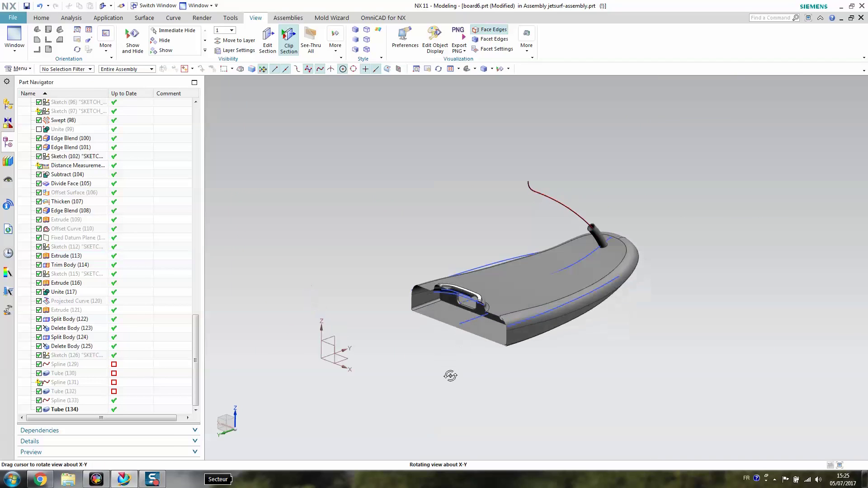
# Step: Turn off the section clipping and view the complete board
pyautogui.click(286, 54)
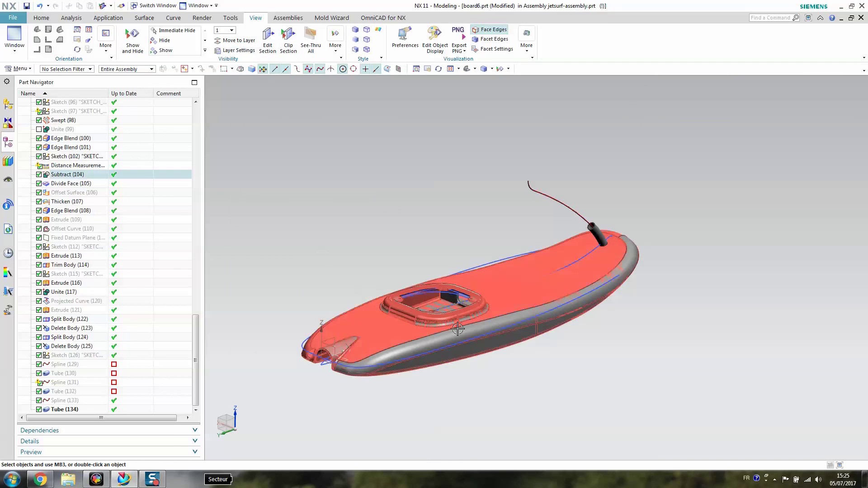
pyautogui.scroll(2, 456, 325)
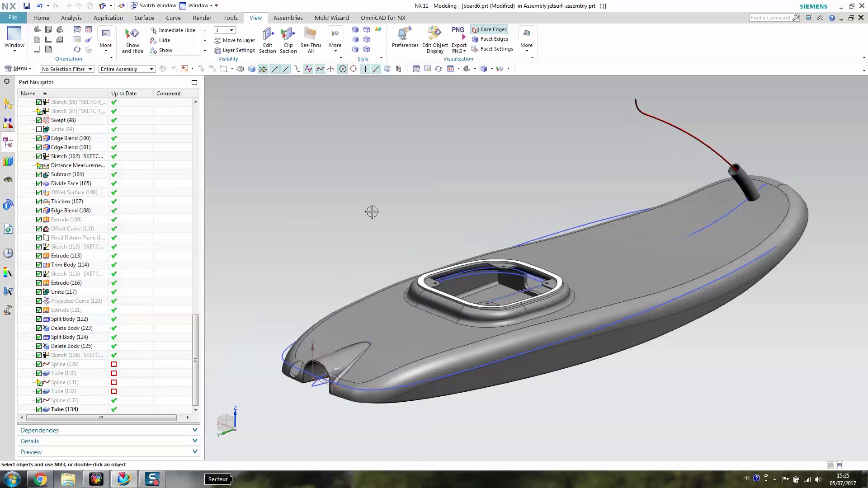
pyautogui.scroll(-1, 372, 212)
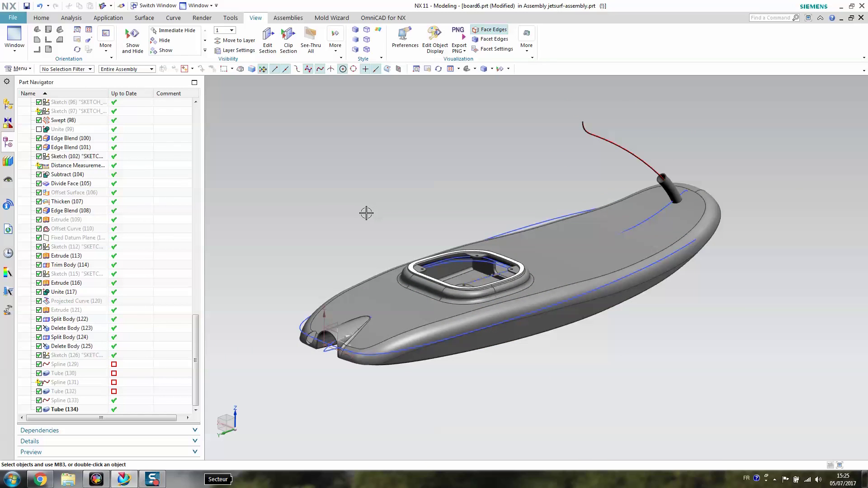
# Step: Hide board6 in the assembly, show mountassembly and make it the work part
pyautogui.click(8, 108)
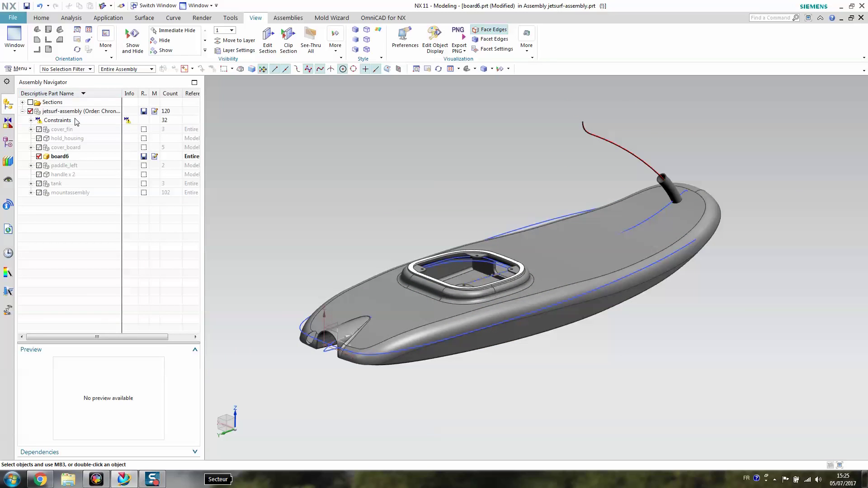
pyautogui.moveTo(528, 387); pyautogui.dragTo(571, 377, button='middle')
pyautogui.click(38, 157)
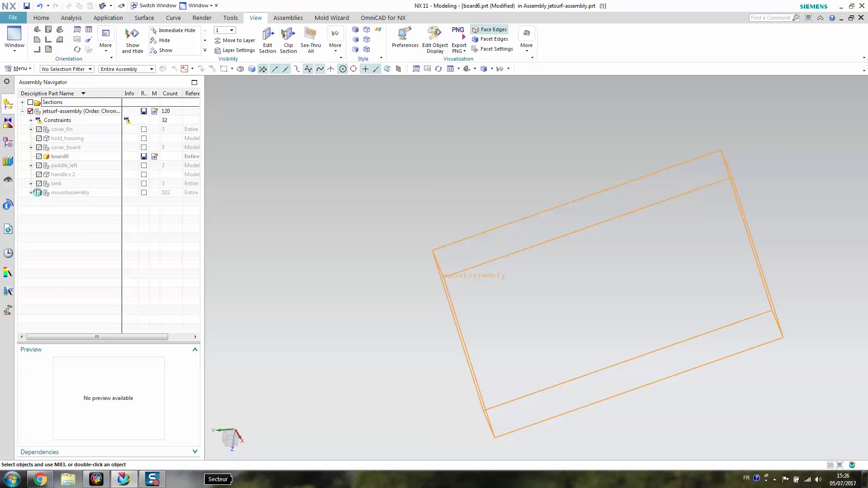
pyautogui.click(38, 193)
pyautogui.doubleClick(62, 193)
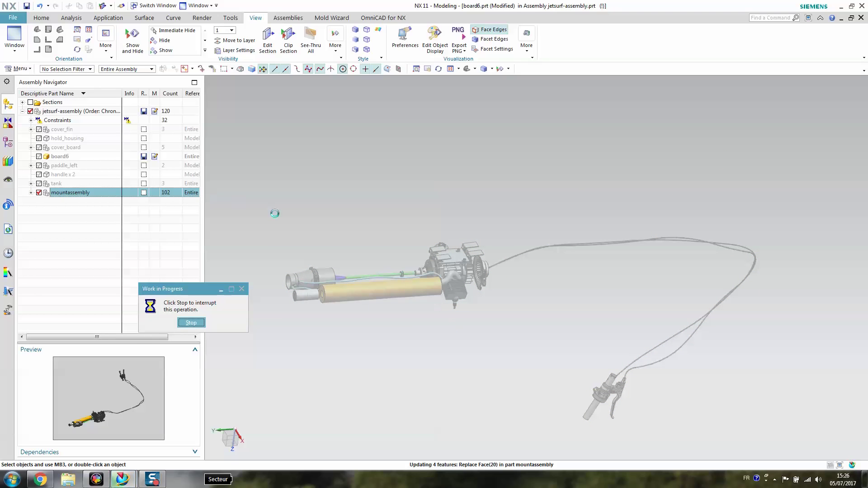
# Step: Examine the engine, carburettor, flywheel and starter in the mount assembly
pyautogui.moveTo(401, 346); pyautogui.dragTo(459, 401, button='middle')
pyautogui.scroll(4, 441, 364)
pyautogui.moveTo(441, 364); pyautogui.dragTo(470, 389, button='middle')
pyautogui.scroll(4, 498, 301)
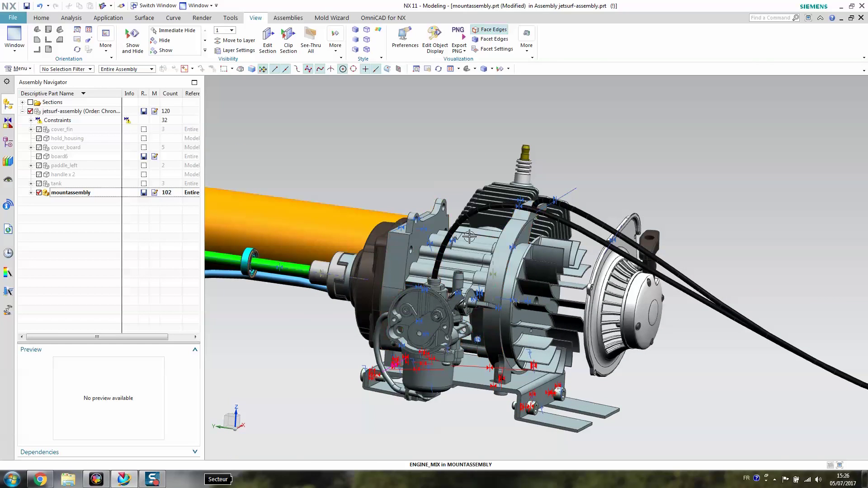
pyautogui.keyDown('shift'); pyautogui.moveTo(654, 390); pyautogui.dragTo(688, 357, button='middle'); pyautogui.keyUp('shift')
pyautogui.moveTo(342, 305); pyautogui.dragTo(385, 327, button='middle')
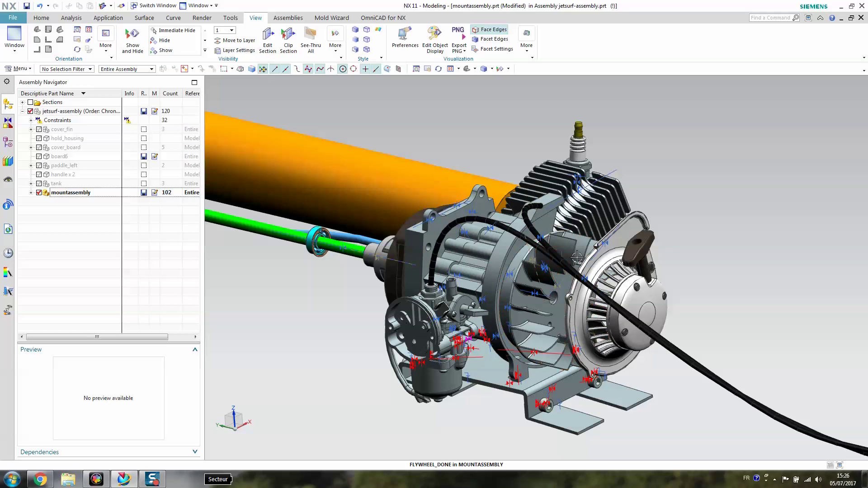
# Step: Examine the drive shaft with its bearing and the jet pump housing at its end
pyautogui.scroll(-5, 343, 317)
pyautogui.scroll(8, 458, 298)
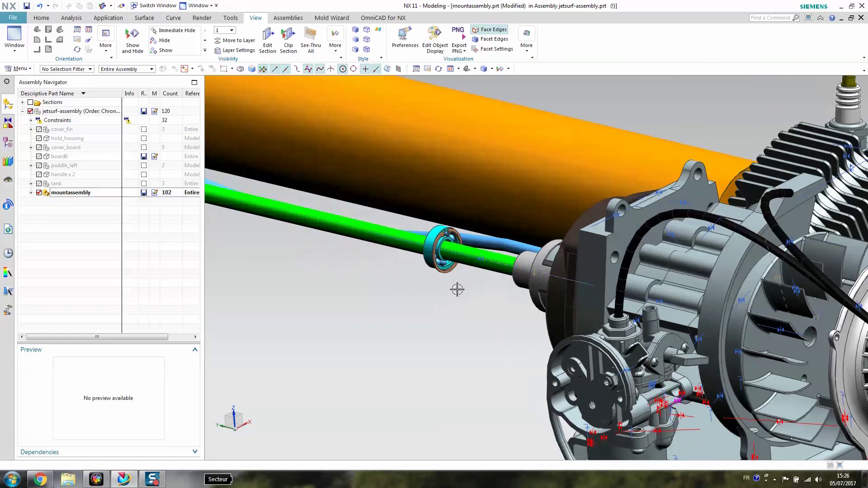
pyautogui.moveTo(333, 320); pyautogui.dragTo(479, 292, button='middle')
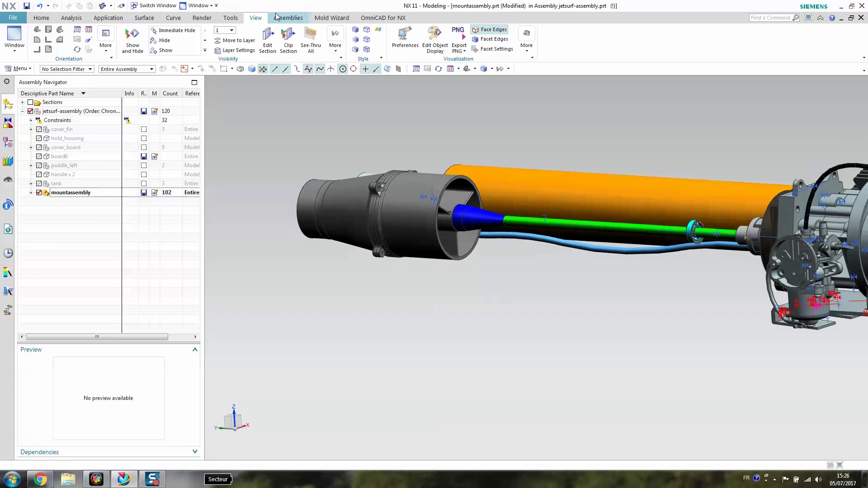
# Step: Section the mount assembly perpendicular to X at an offset of about -61.06 and inspect the impeller inside the jet pump
pyautogui.click(267, 37)
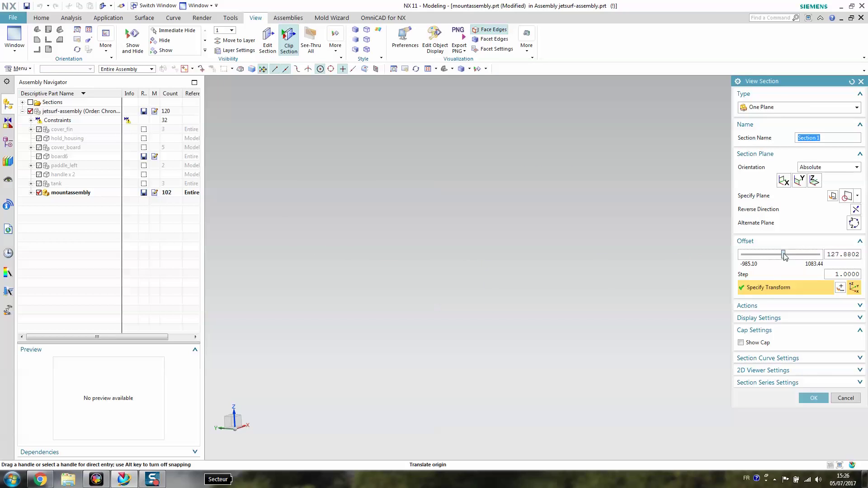
pyautogui.click(784, 180)
pyautogui.moveTo(778, 255); pyautogui.dragTo(783, 256)
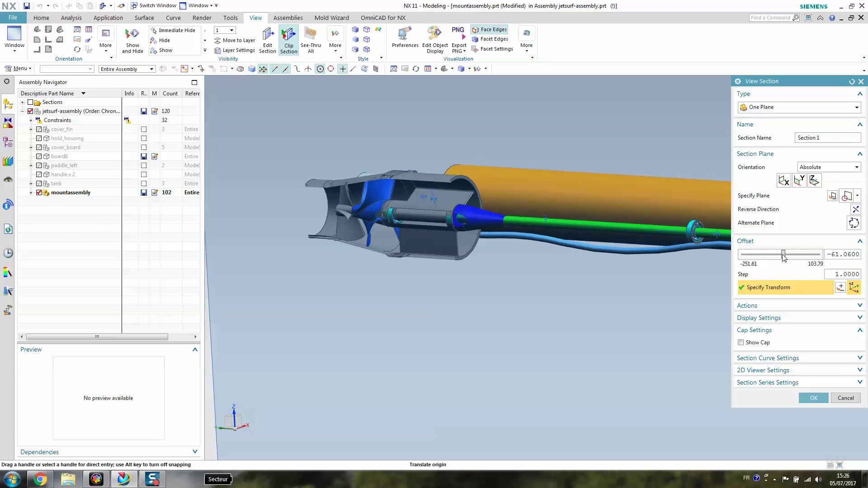
pyautogui.click(809, 398)
pyautogui.scroll(5, 450, 320)
pyautogui.moveTo(450, 319); pyautogui.dragTo(416, 256, button='middle')
pyautogui.scroll(-3, 526, 232)
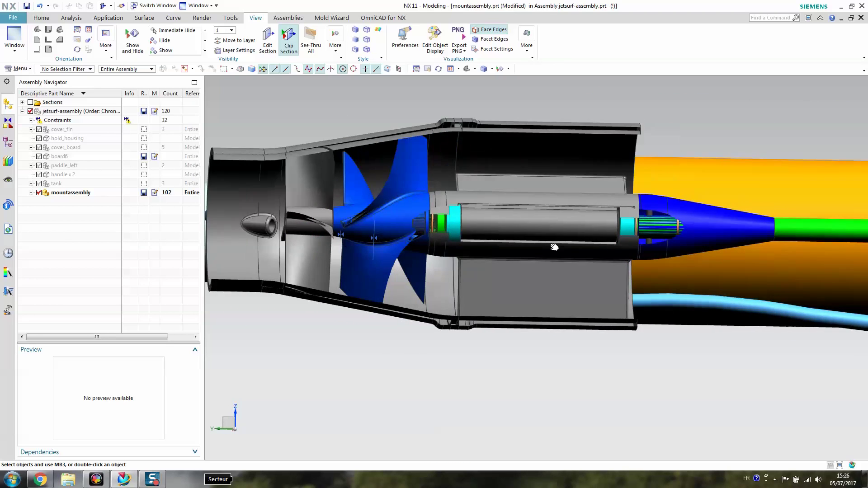
# Step: Inspect the sectioned drive coupler and engine internals, and return to the unclipped view of the whole mount assembly
pyautogui.keyDown('shift'); pyautogui.moveTo(627, 286); pyautogui.dragTo(405, 269, button='middle'); pyautogui.keyUp('shift')
pyautogui.scroll(-2, 494, 245)
pyautogui.moveTo(571, 289); pyautogui.dragTo(404, 297, button='middle')
pyautogui.scroll(5, 587, 239)
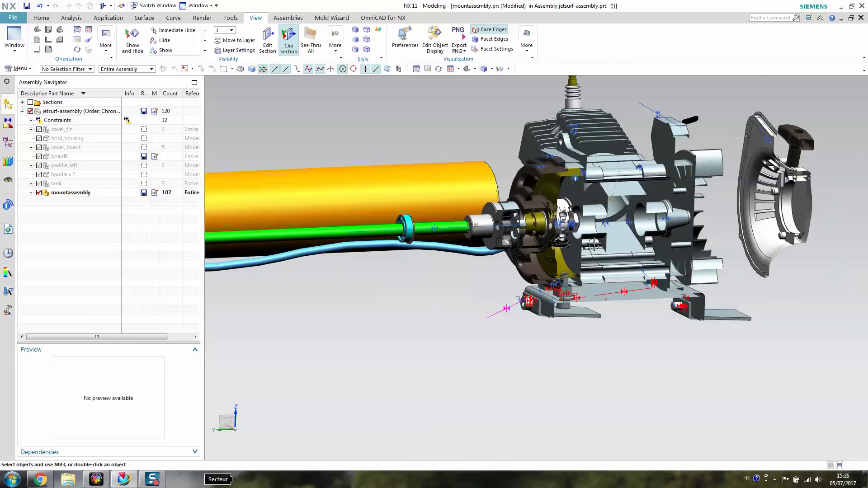
pyautogui.scroll(3, 362, 201)
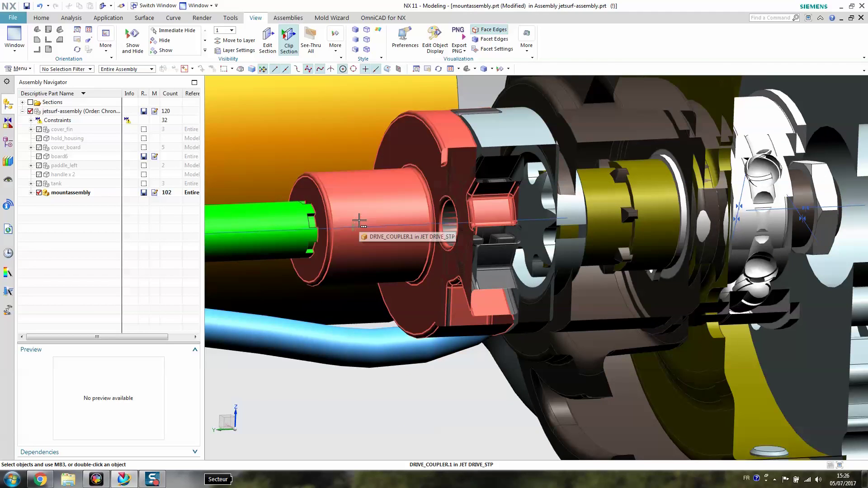
pyautogui.scroll(-8, 360, 219)
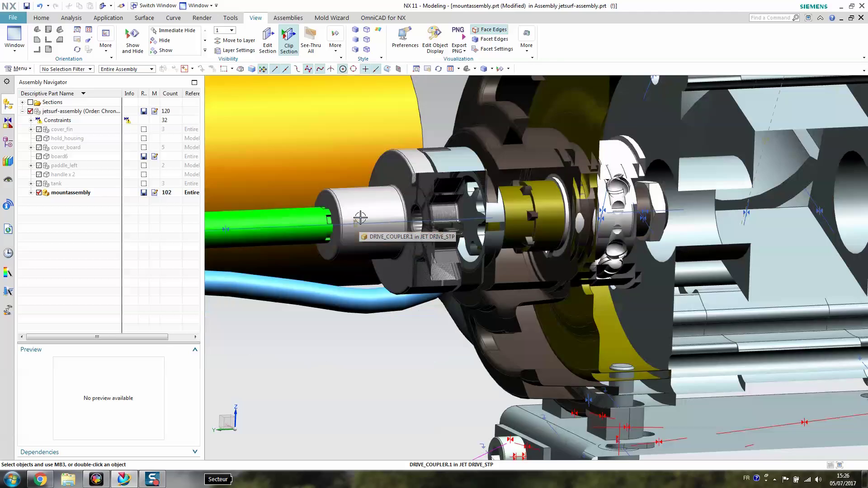
pyautogui.moveTo(561, 299); pyautogui.dragTo(141, 211, button='middle')
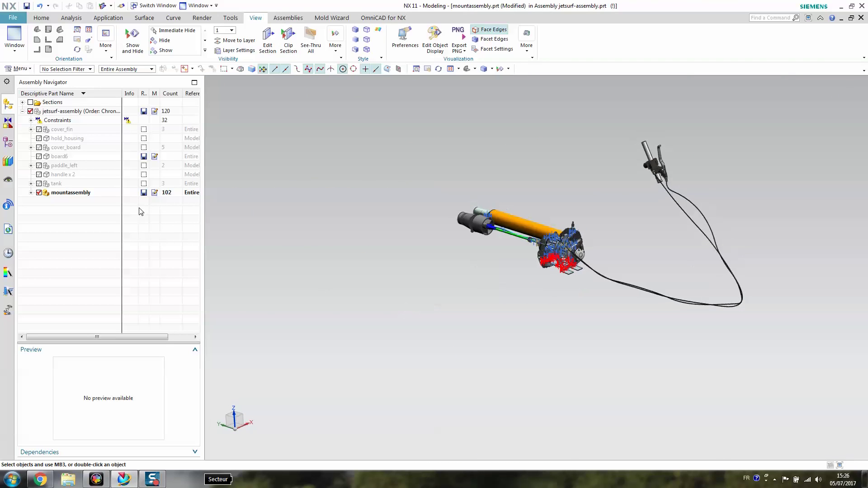
# Step: Show the tank next to the engine and make it the work part
pyautogui.click(39, 184)
pyautogui.scroll(8, 556, 249)
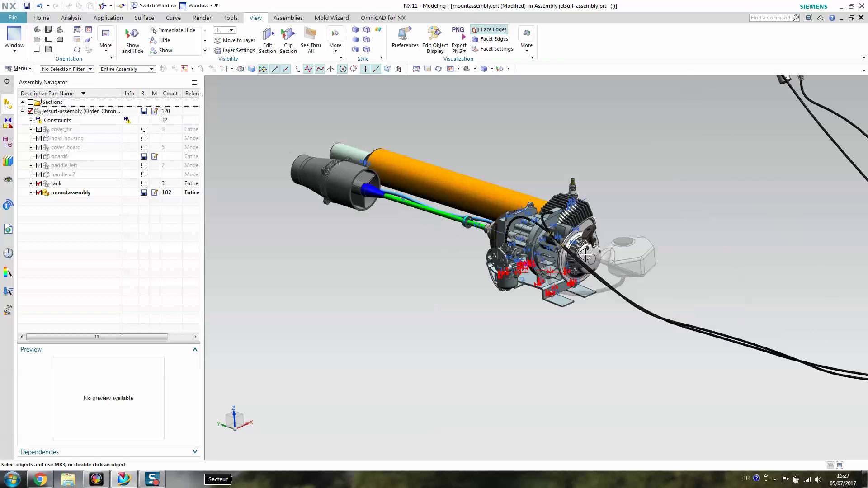
pyautogui.doubleClick(56, 185)
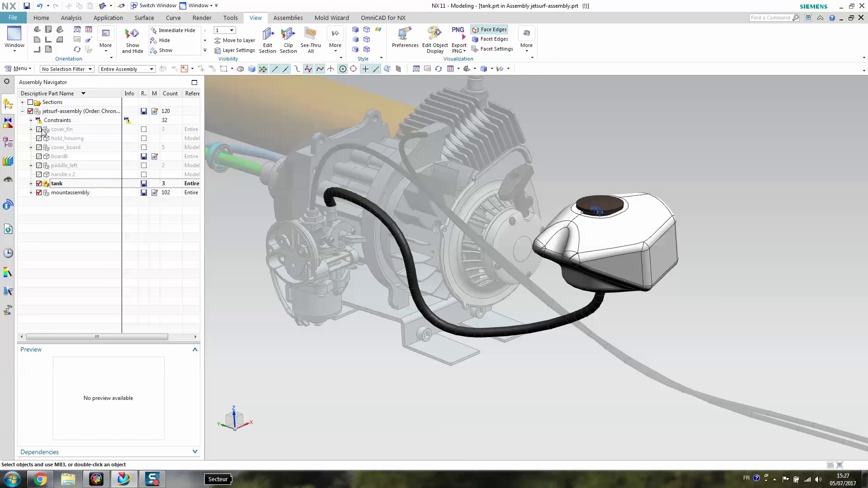
# Step: Make jetsurf-assembly the work part and show board6 around the engine and tank
pyautogui.doubleClick(52, 113)
pyautogui.scroll(-8, 272, 294)
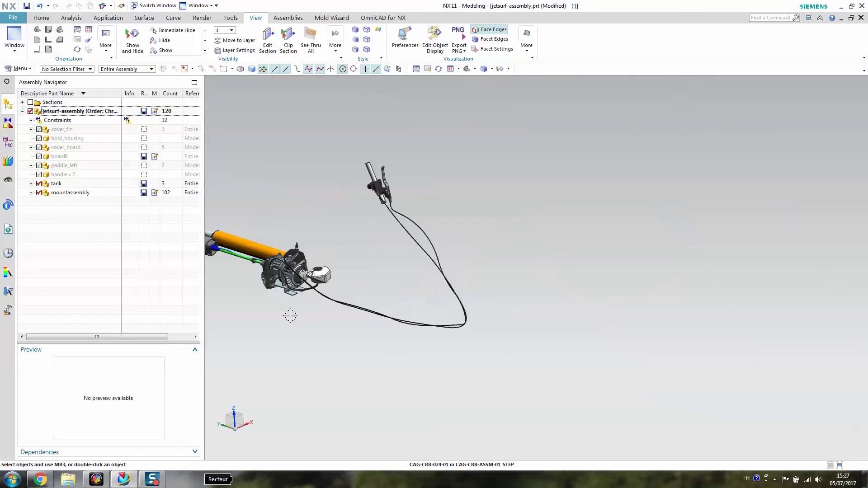
pyautogui.moveTo(395, 304); pyautogui.dragTo(323, 248, button='middle')
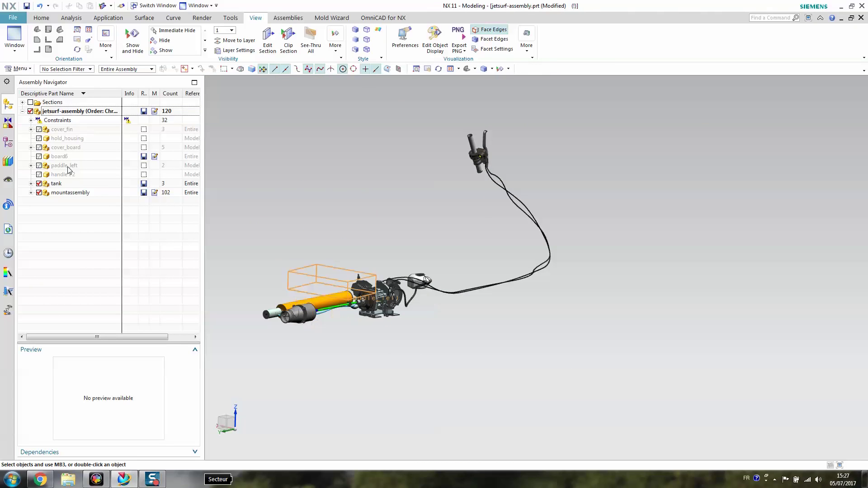
pyautogui.click(39, 156)
pyautogui.moveTo(365, 226)
pyautogui.mouseDown(button='middle')
pyautogui.moveTo(357, 254)
pyautogui.moveTo(378, 233)
pyautogui.mouseUp(button='middle')
pyautogui.scroll(2, 356, 255)
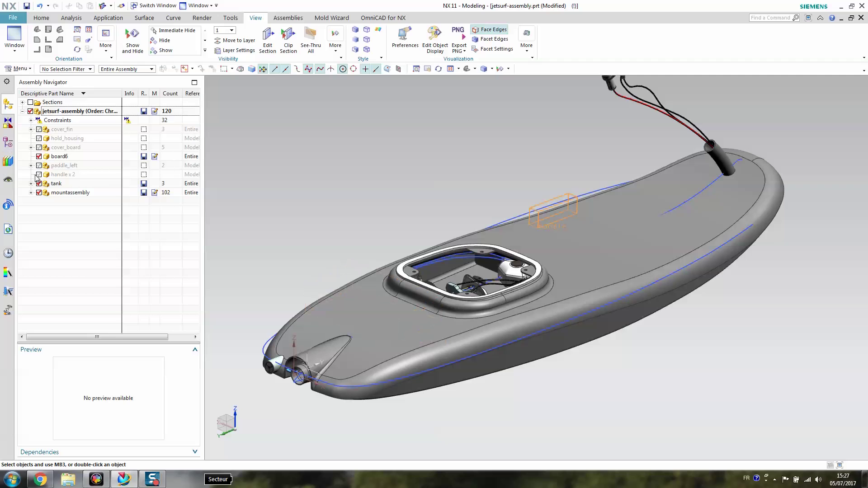
# Step: Make handle x 2 the work part to show it, and do the same with paddle_left
pyautogui.doubleClick(64, 176)
pyautogui.click(64, 176)
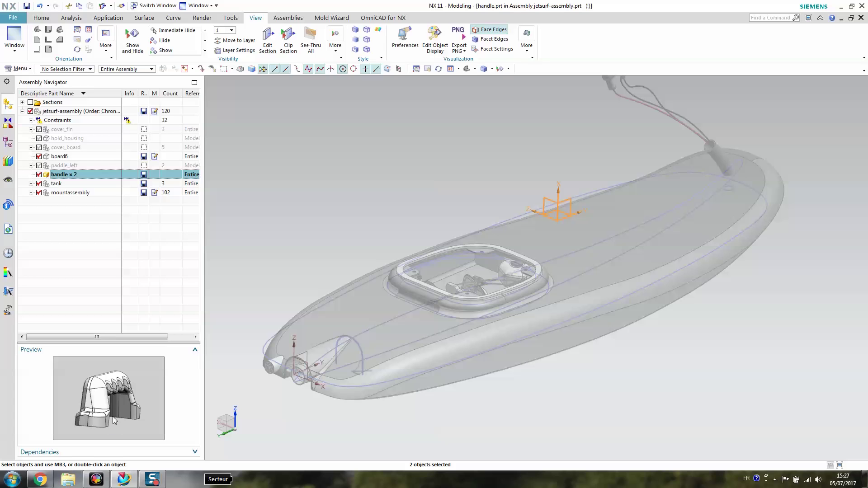
pyautogui.doubleClick(63, 166)
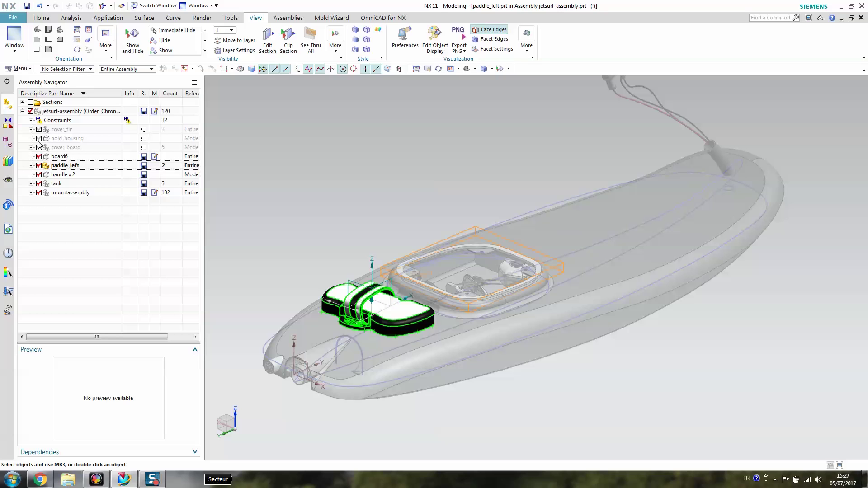
# Step: Show paddle_right under paddle_left, and make cover_board the work part to show the cover over the board's opening
pyautogui.click(31, 165)
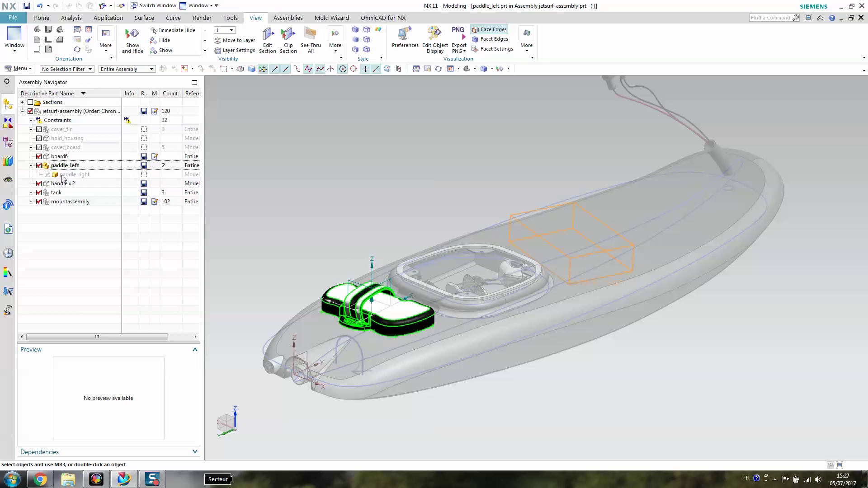
pyautogui.click(48, 175)
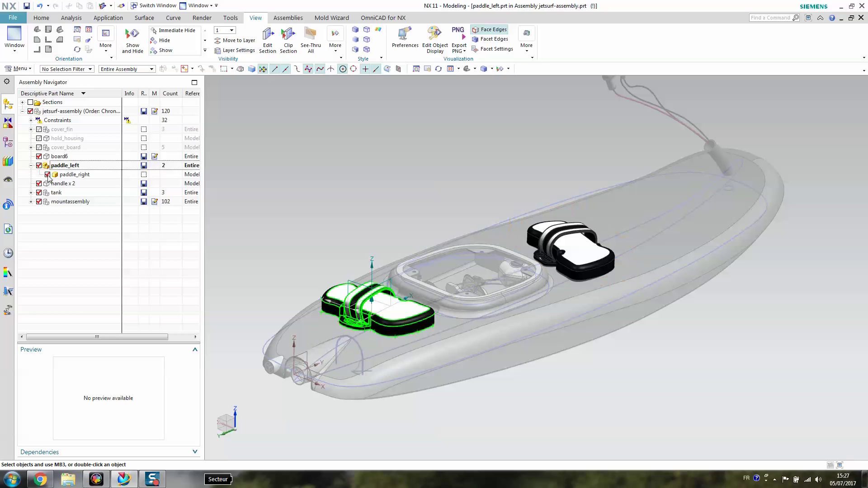
pyautogui.doubleClick(68, 148)
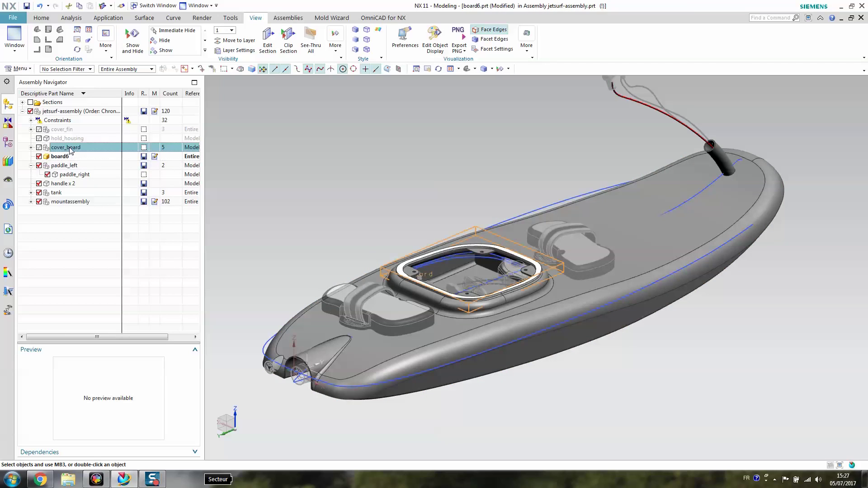
pyautogui.scroll(-5, 430, 247)
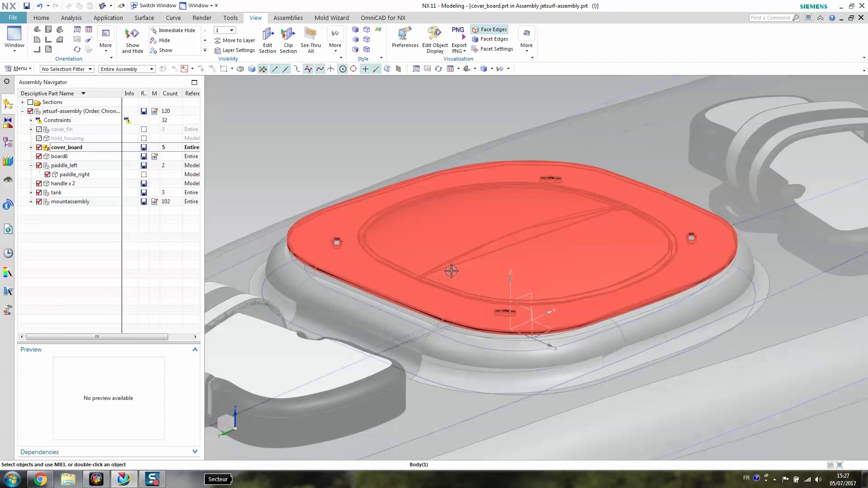
# Step: Make hold_housing the work part to show it on the board's underside, and do the same with cover_fin
pyautogui.doubleClick(69, 140)
pyautogui.scroll(5, 430, 296)
pyautogui.moveTo(601, 382); pyautogui.dragTo(532, 291, button='middle')
pyautogui.scroll(-5, 480, 291)
pyautogui.doubleClick(58, 129)
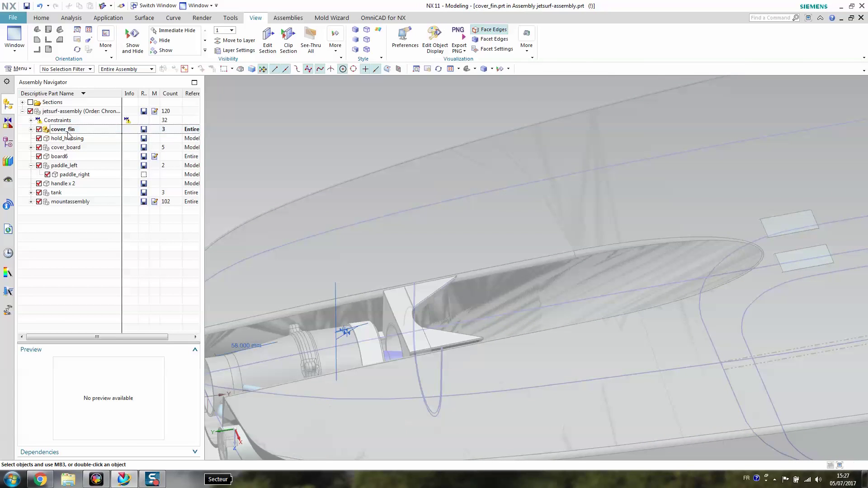
# Step: Make jetsurf-assembly the work part and present the complete board from the underside and from above
pyautogui.doubleClick(57, 111)
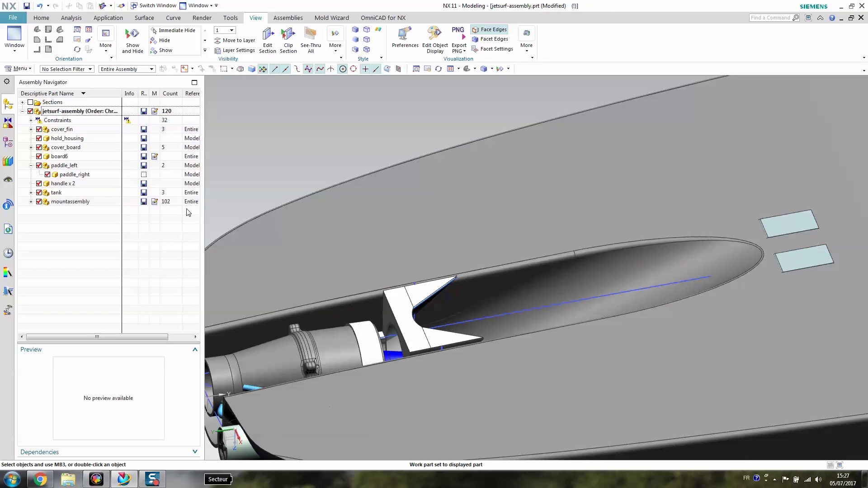
pyautogui.scroll(-4, 333, 256)
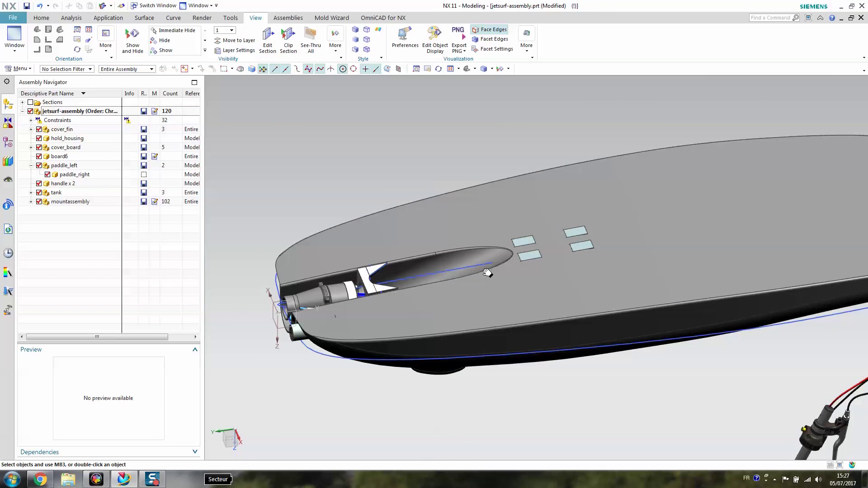
pyautogui.scroll(-2, 488, 273)
pyautogui.moveTo(488, 273); pyautogui.dragTo(580, 368, button='middle')
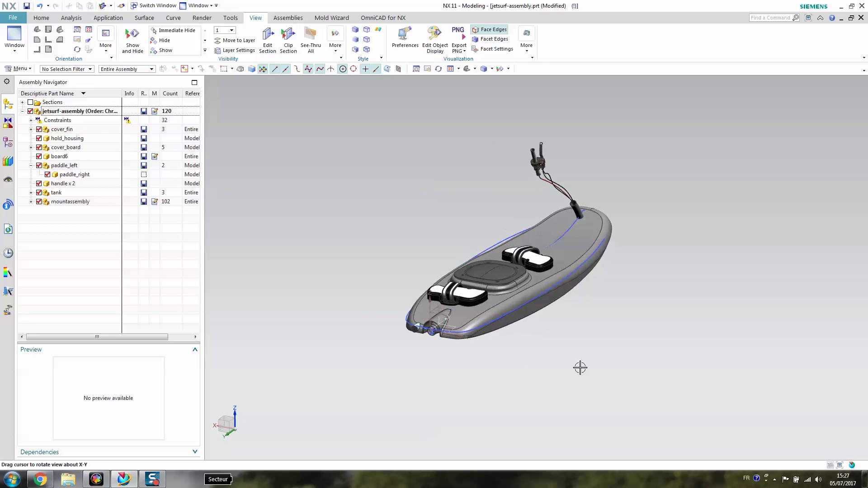
pyautogui.scroll(4, 542, 286)
pyautogui.scroll(-2, 543, 285)
pyautogui.keyDown('shift'); pyautogui.moveTo(564, 323); pyautogui.dragTo(608, 367, button='middle'); pyautogui.keyUp('shift')
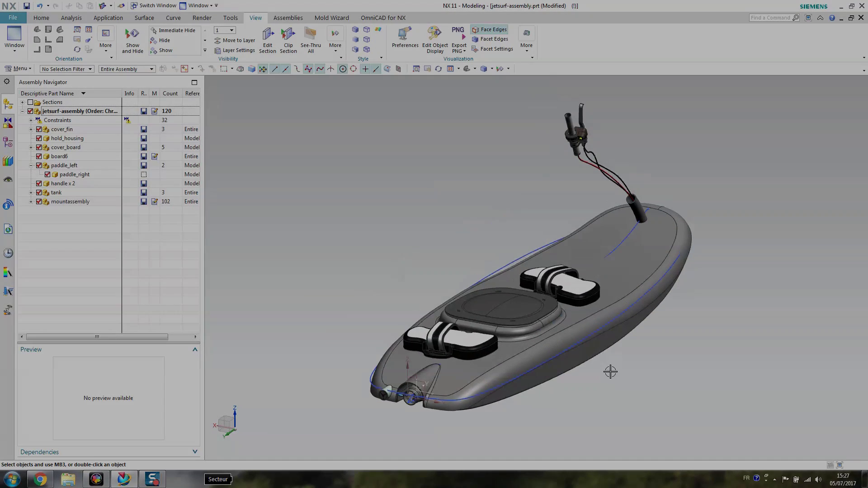